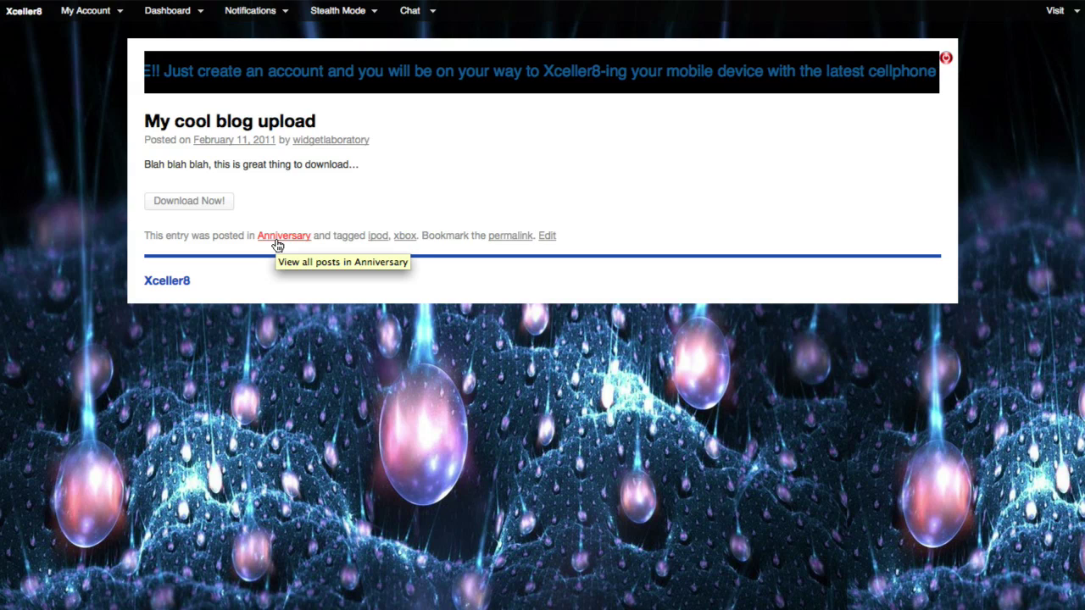
# Open the Anniversary category archive from the post and check the archive's heading
pyautogui.click(277, 241)
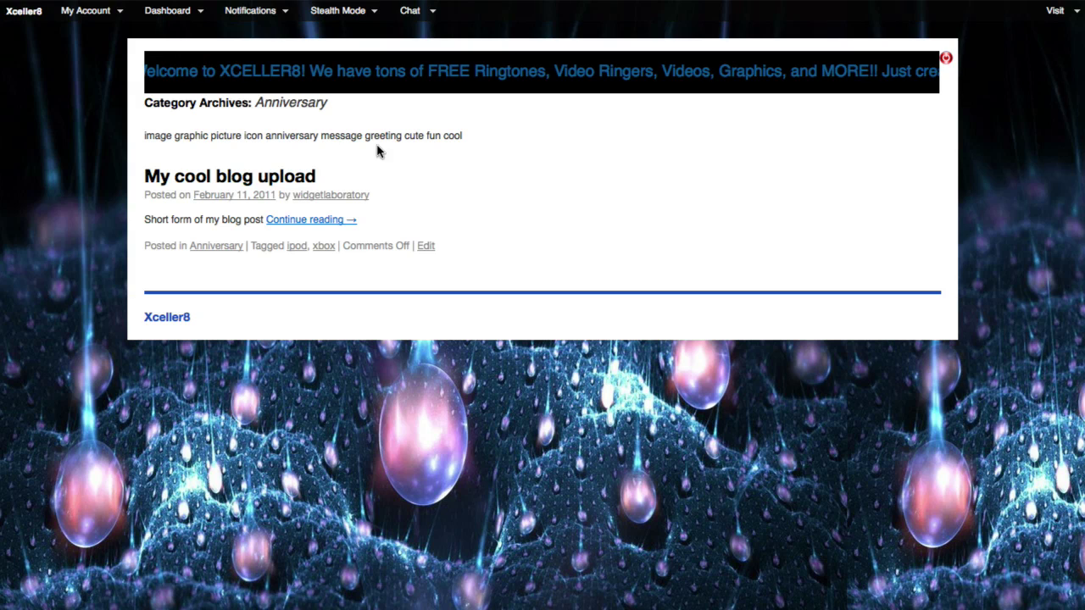
pyautogui.moveTo(257, 106); pyautogui.dragTo(368, 99)
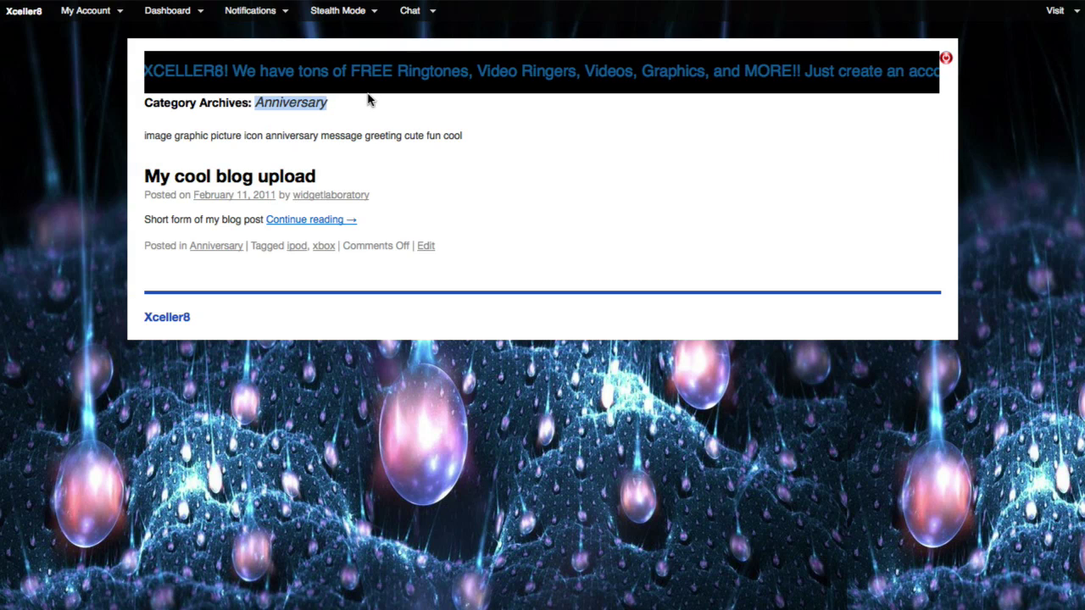
pyautogui.click(483, 169)
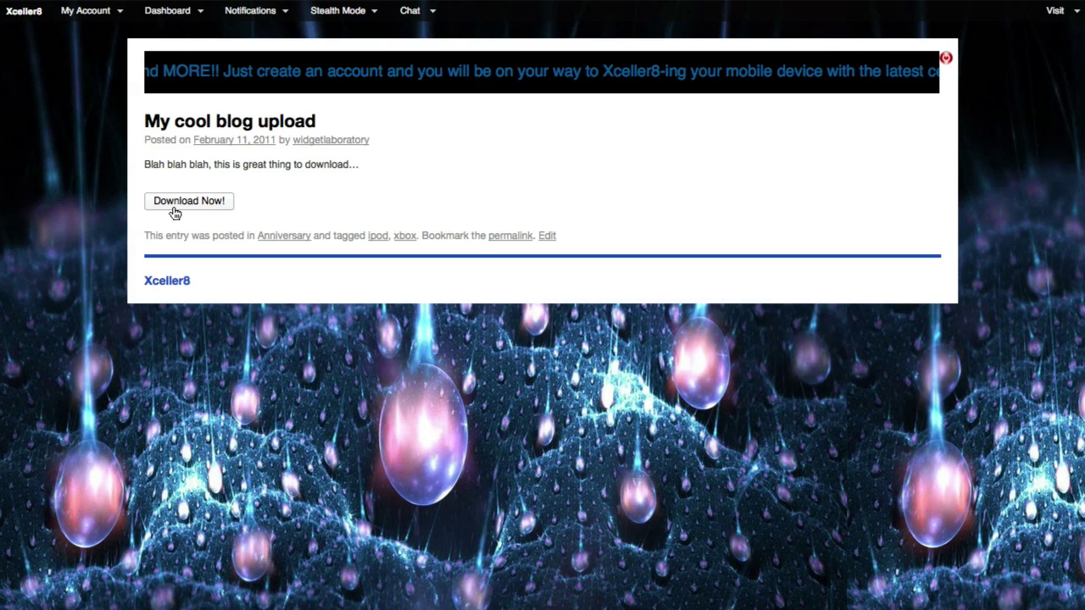
# Download the file attached to "My cool blog upload", and open the full post from its excerpt in the category archive
pyautogui.click(204, 202)
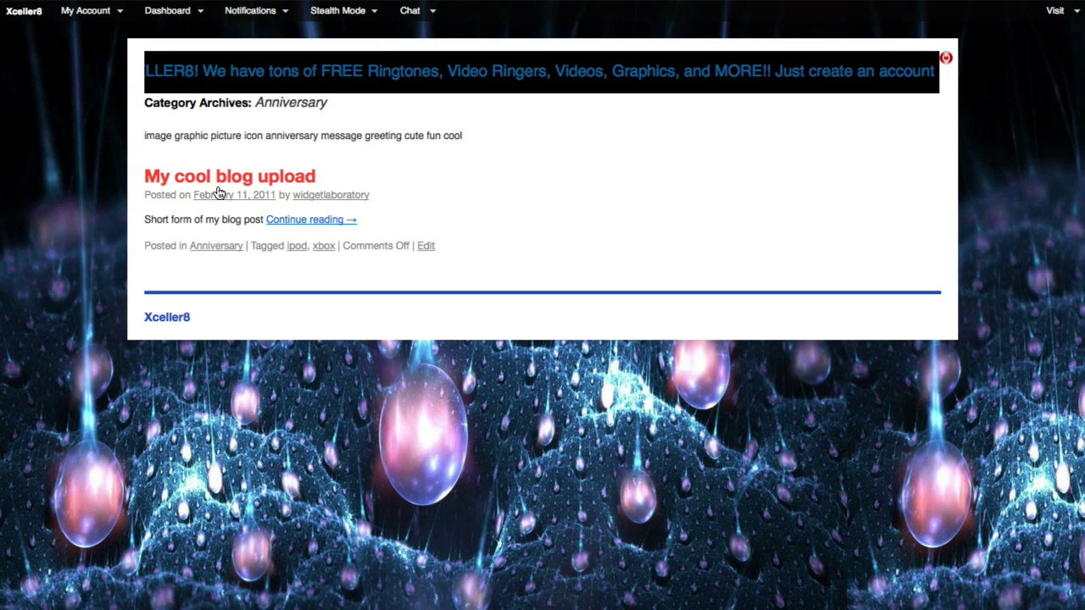
pyautogui.click(290, 222)
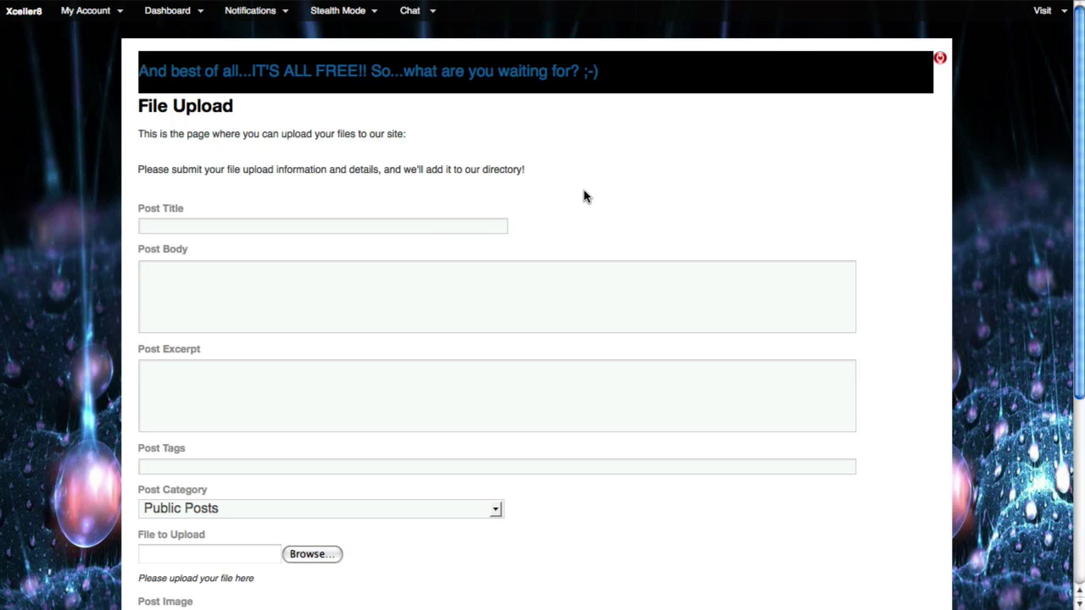
# Title the upload post "Hello, this is an awesome file" and enter "blah blah blah" as its body
pyautogui.scroll(-2, 584, 196)
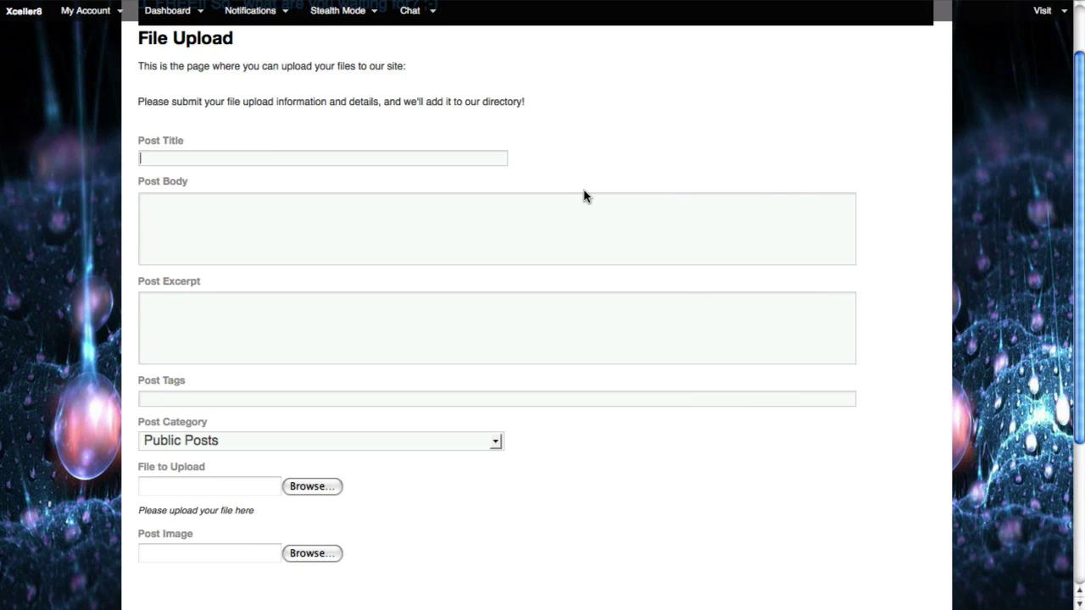
pyautogui.write('Hello, this is a')
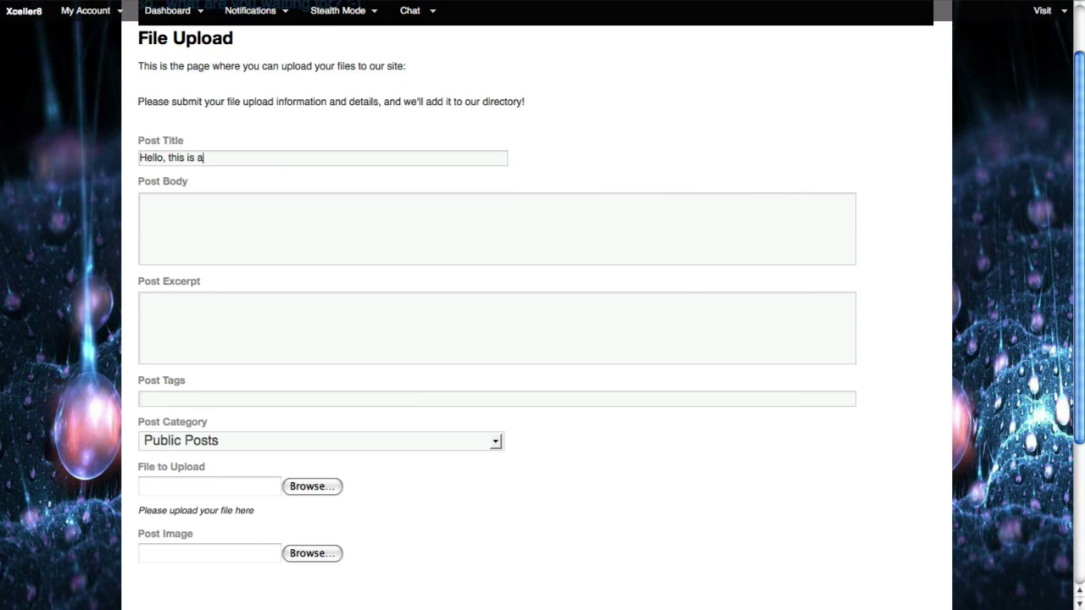
pyautogui.write('n awesome file')
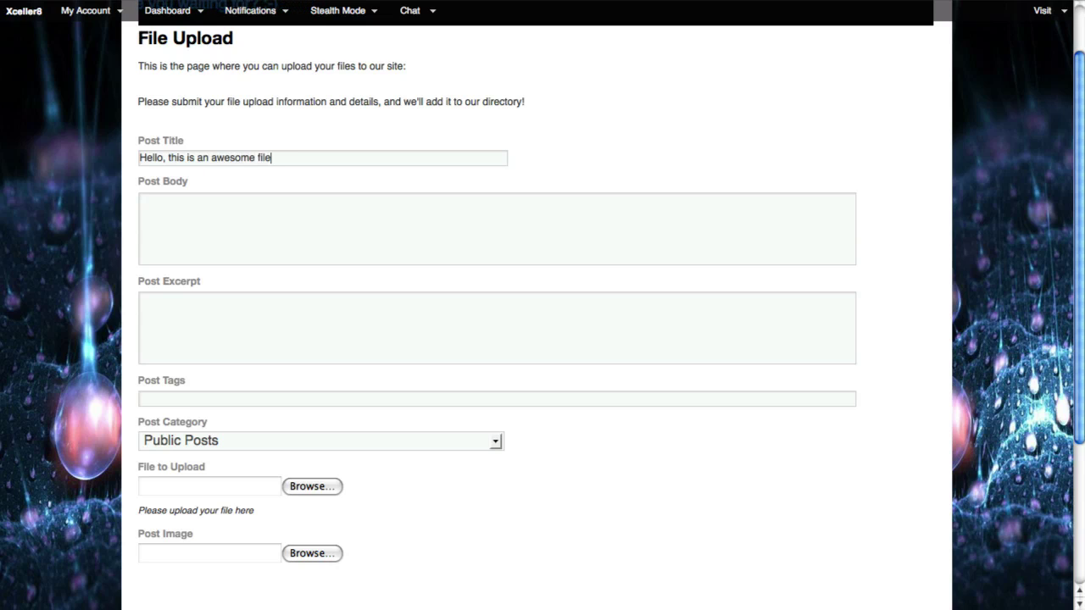
pyautogui.press('Tab')
pyautogui.write('blah blah blah')
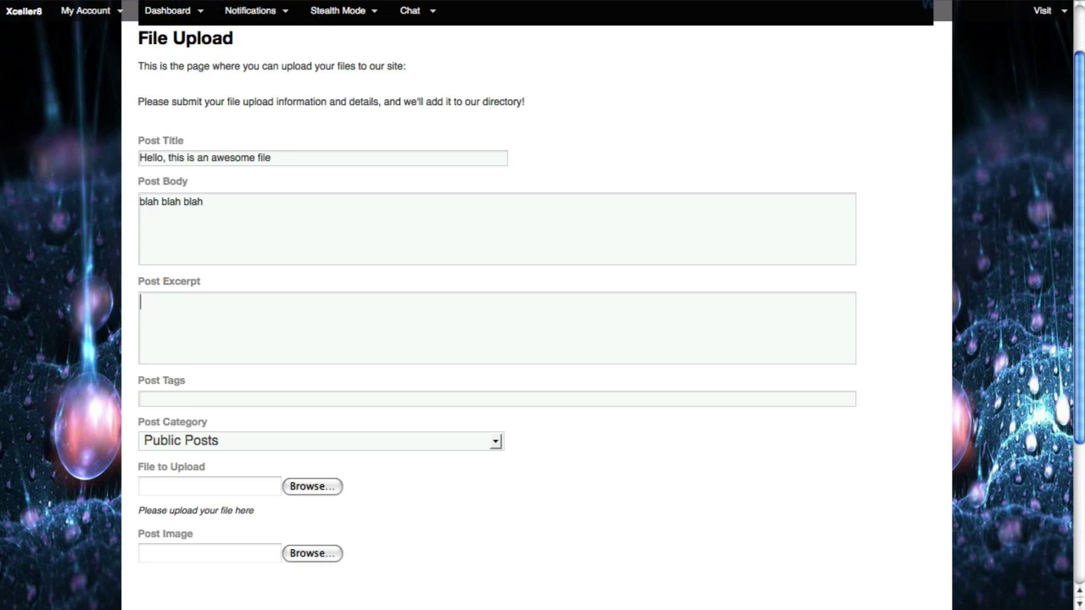
# Enter "blah..." as the post excerpt and "ps3, ipad" as the post tags
pyautogui.write('blah.')
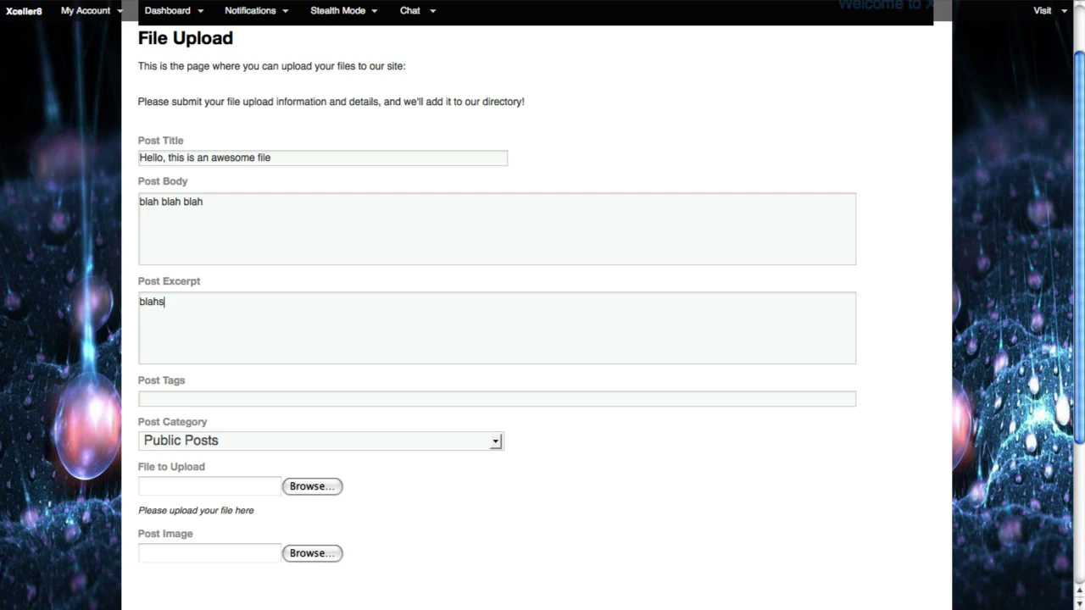
pyautogui.write('..')
pyautogui.press('Tab')
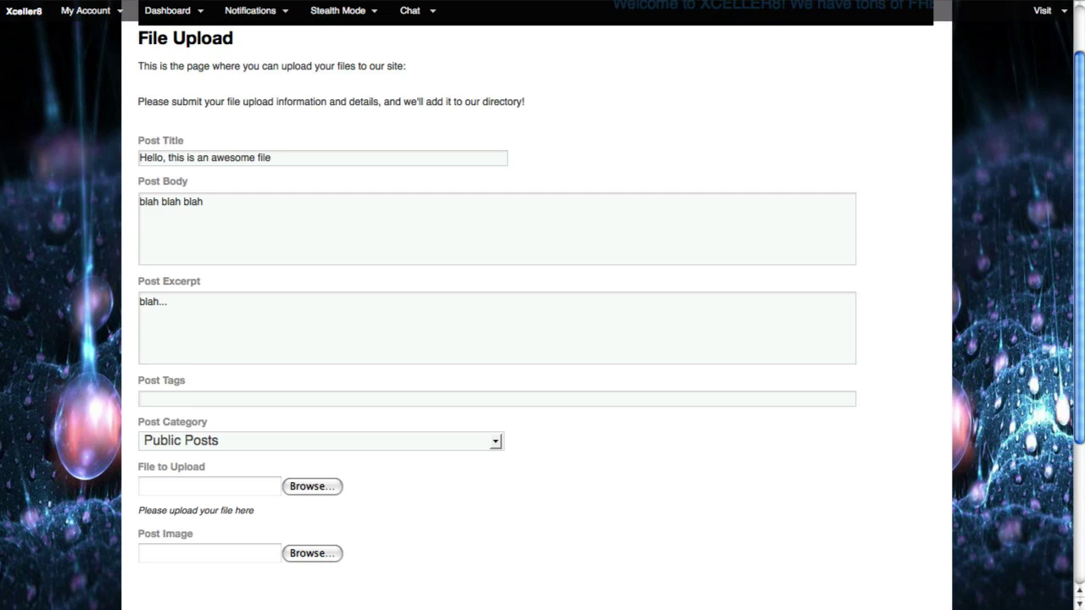
pyautogui.write('ps3')
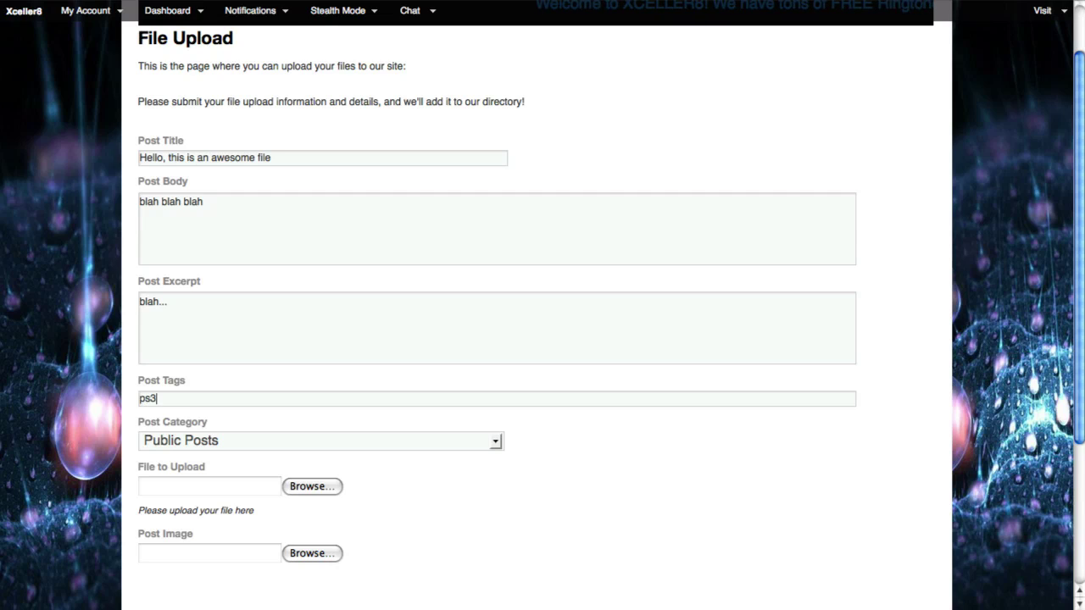
pyautogui.write(', ipad')
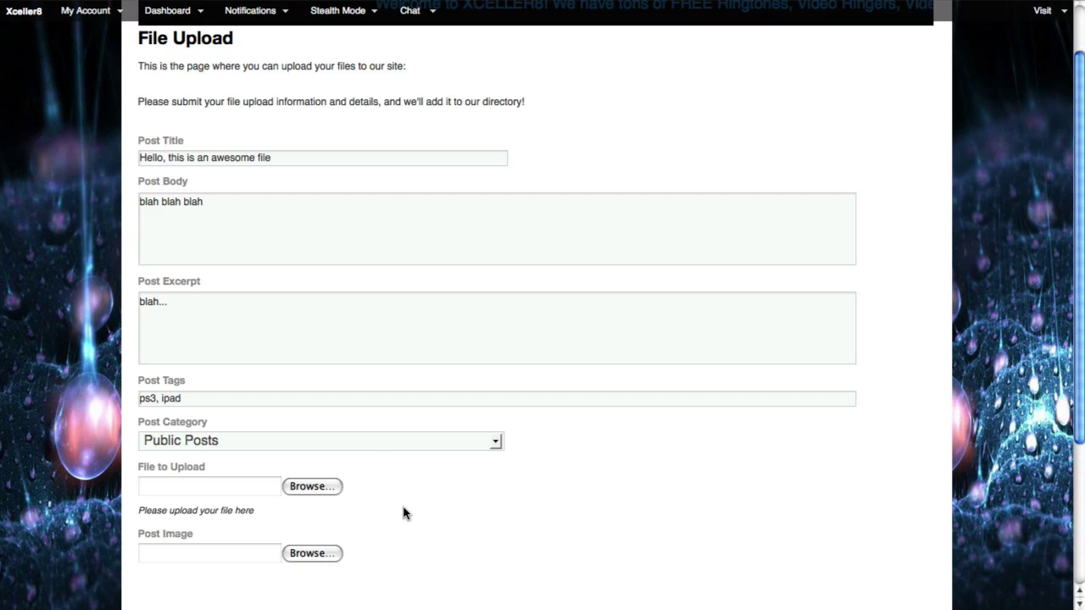
# Set the post category to Get Well
pyautogui.click(370, 440)
pyautogui.click(370, 441)
pyautogui.scroll(-5, 371, 447)
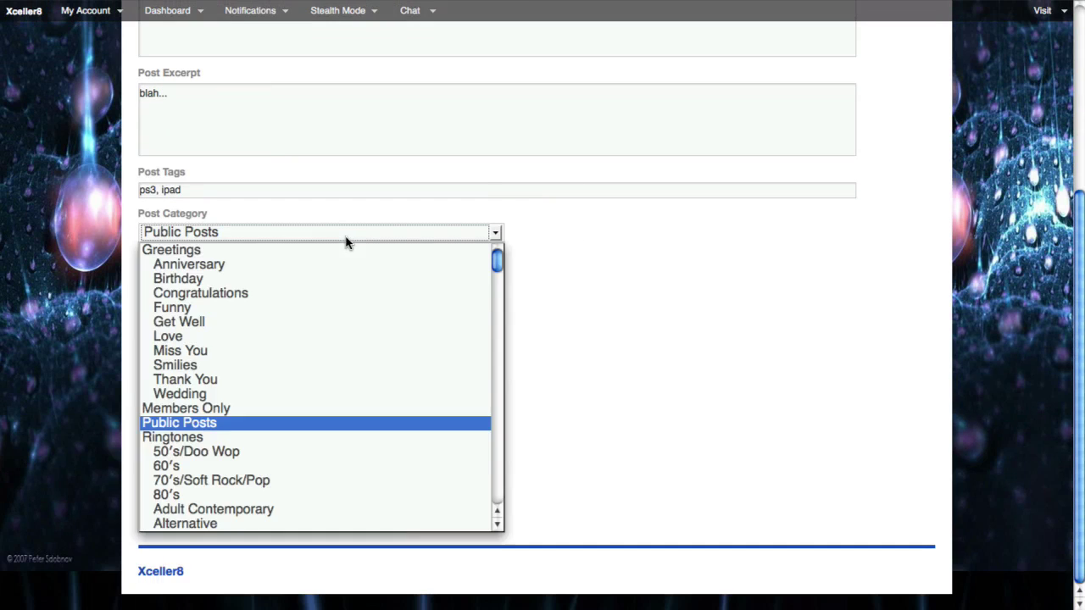
pyautogui.click(347, 237)
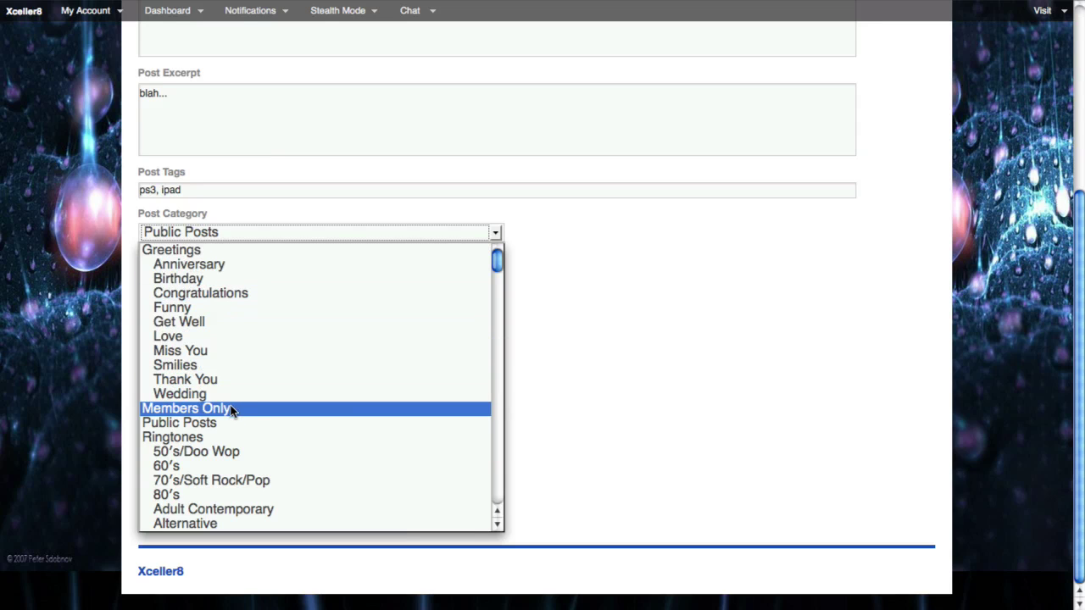
pyautogui.click(197, 326)
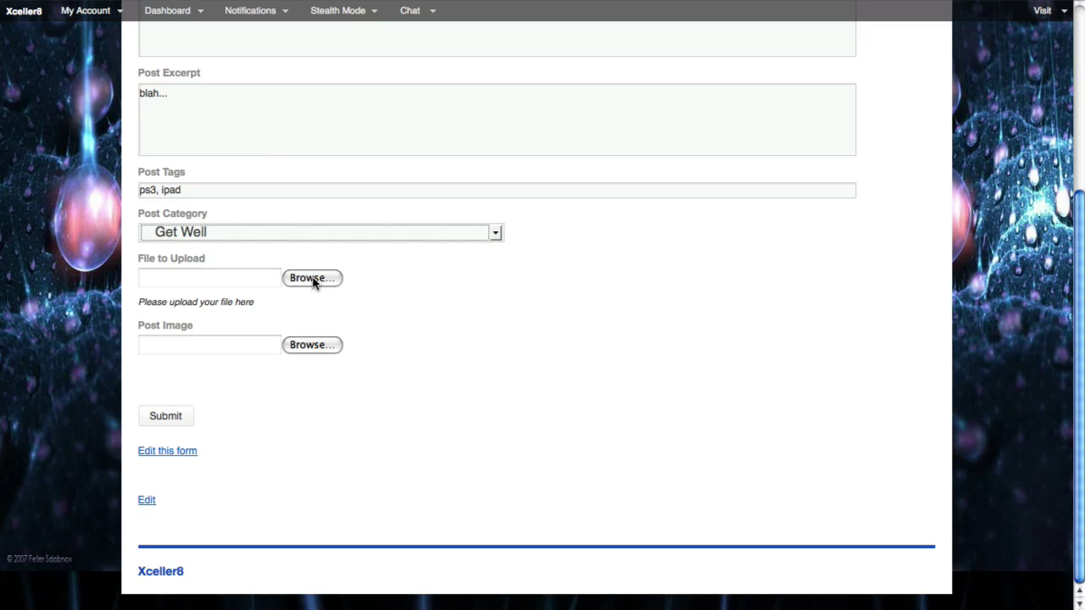
# Attach 10639.jpg as the file to upload and submit the upload form
pyautogui.click(313, 279)
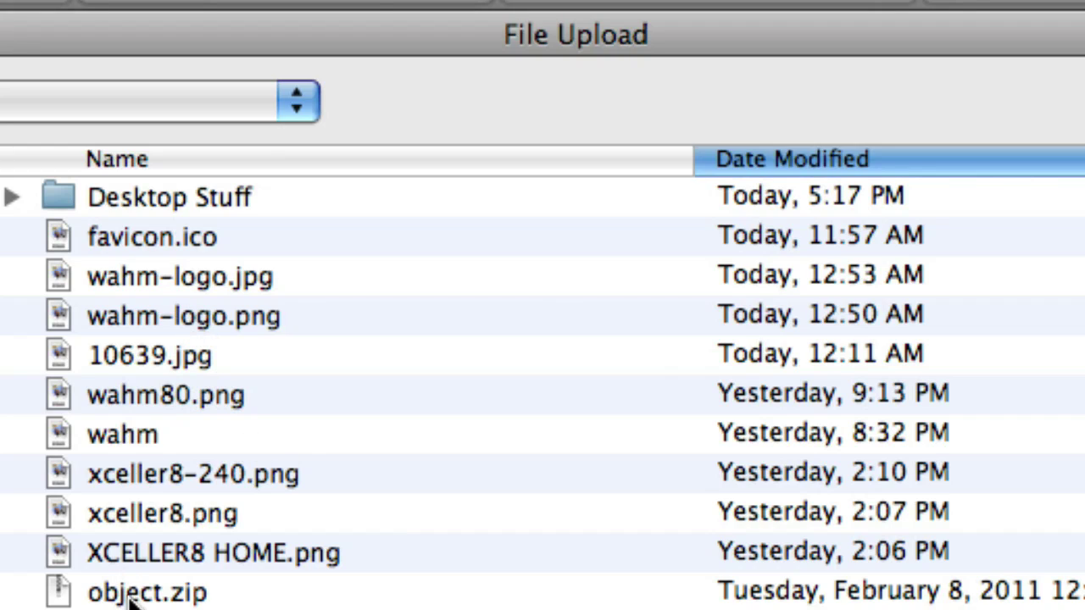
pyautogui.doubleClick(136, 354)
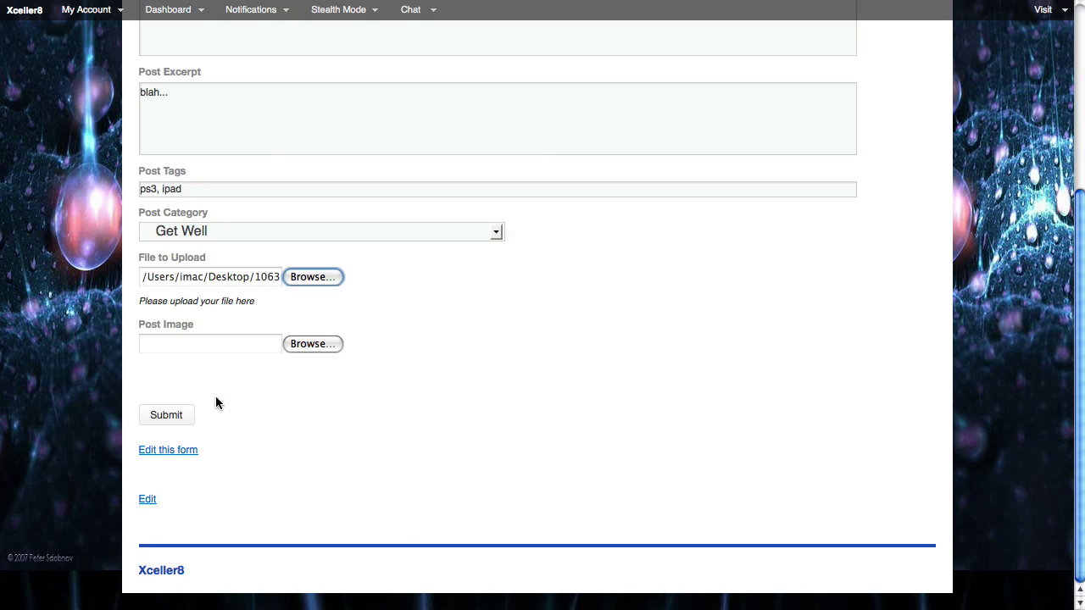
pyautogui.click(167, 415)
pyautogui.click(165, 417)
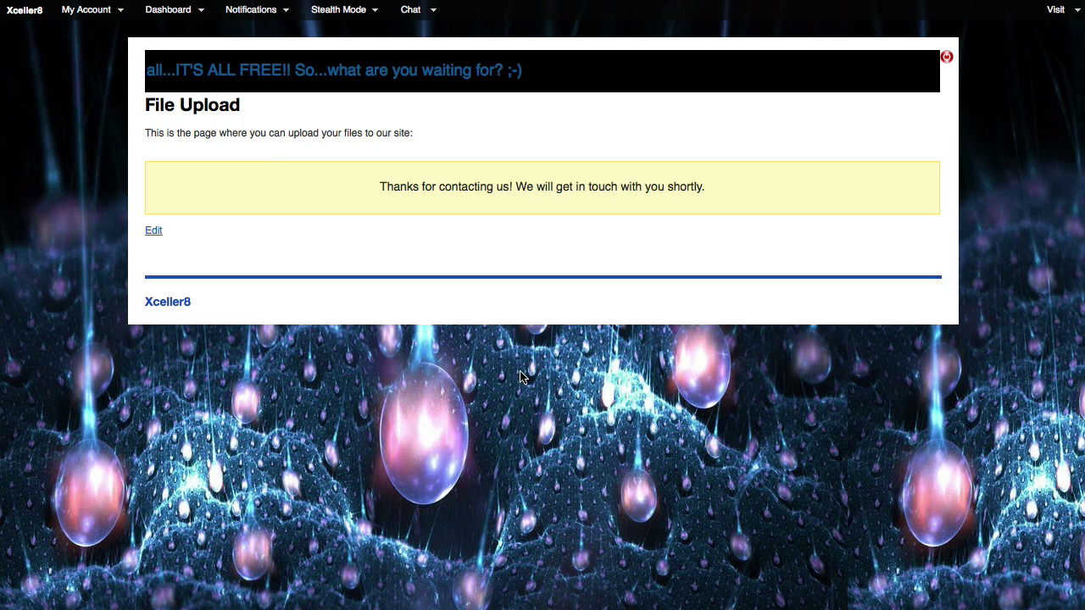
pyautogui.moveTo(373, 203); pyautogui.dragTo(708, 187)
pyautogui.click(708, 187)
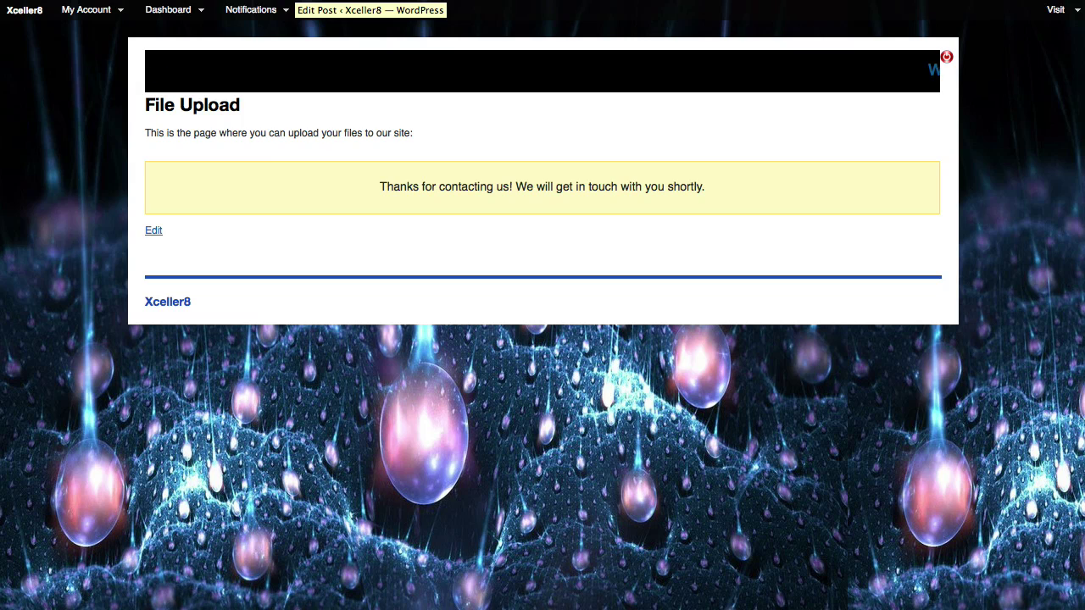
# Switch to the WordPress Edit Post page for "My cool blog upload" and review its body text and file_attachment custom field
pyautogui.click(292, 1)
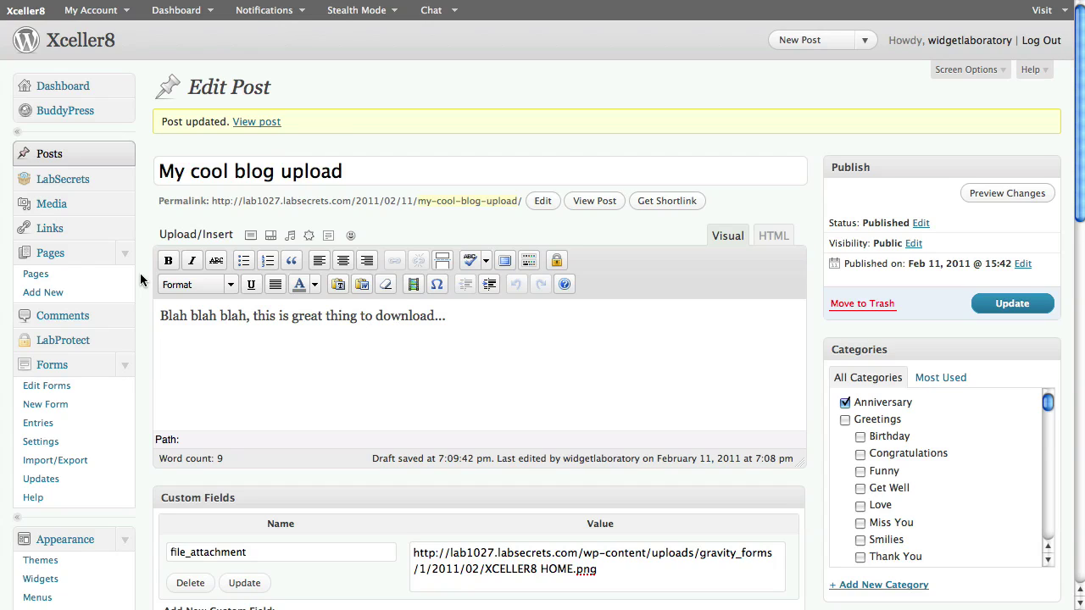
pyautogui.click(123, 159)
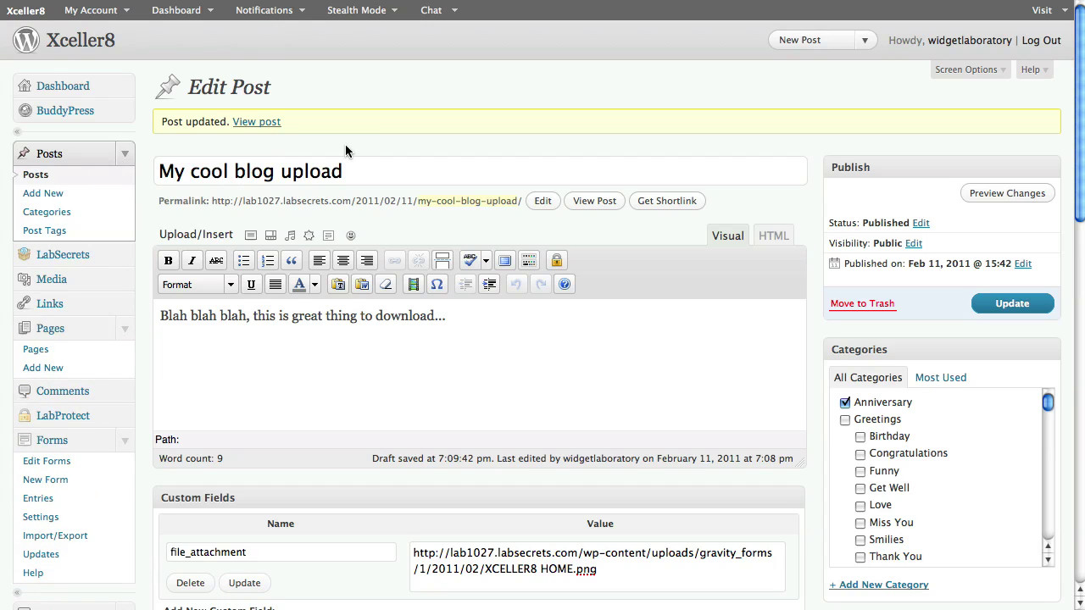
pyautogui.scroll(-4, 522, 344)
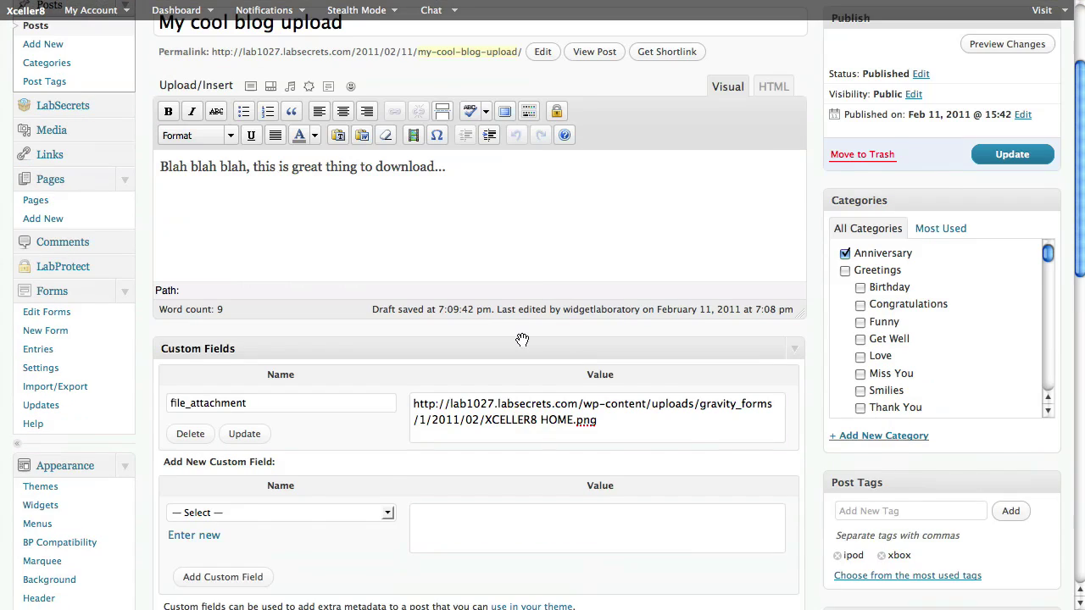
pyautogui.scroll(2, 522, 344)
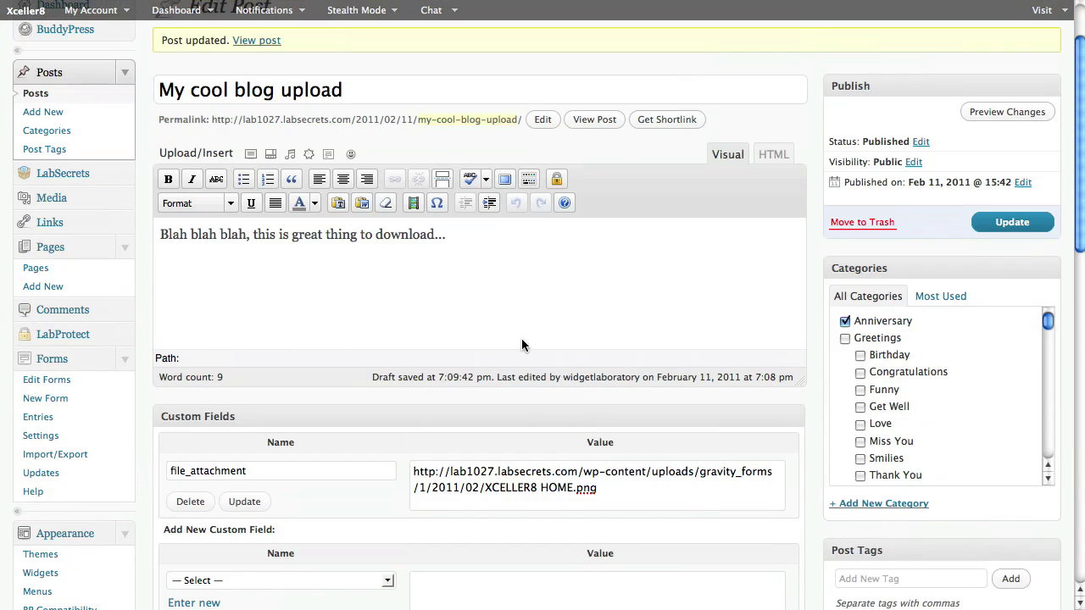
pyautogui.scroll(-2, 521, 343)
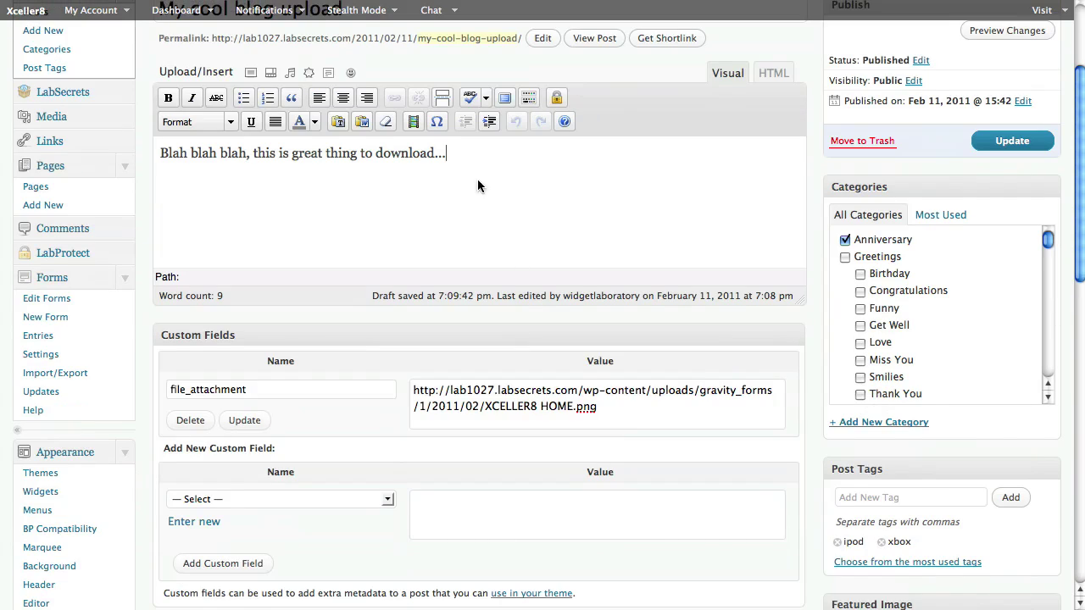
pyautogui.moveTo(447, 154); pyautogui.dragTo(172, 153)
pyautogui.scroll(1, 382, 176)
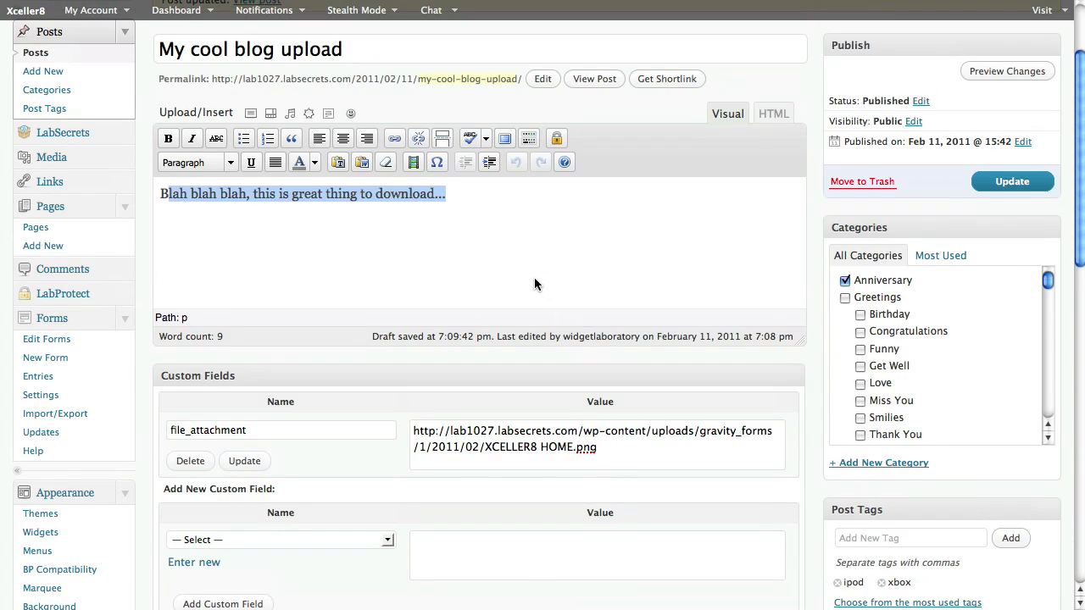
pyautogui.scroll(-2, 657, 379)
pyautogui.moveTo(598, 366); pyautogui.dragTo(410, 351)
pyautogui.click(331, 247)
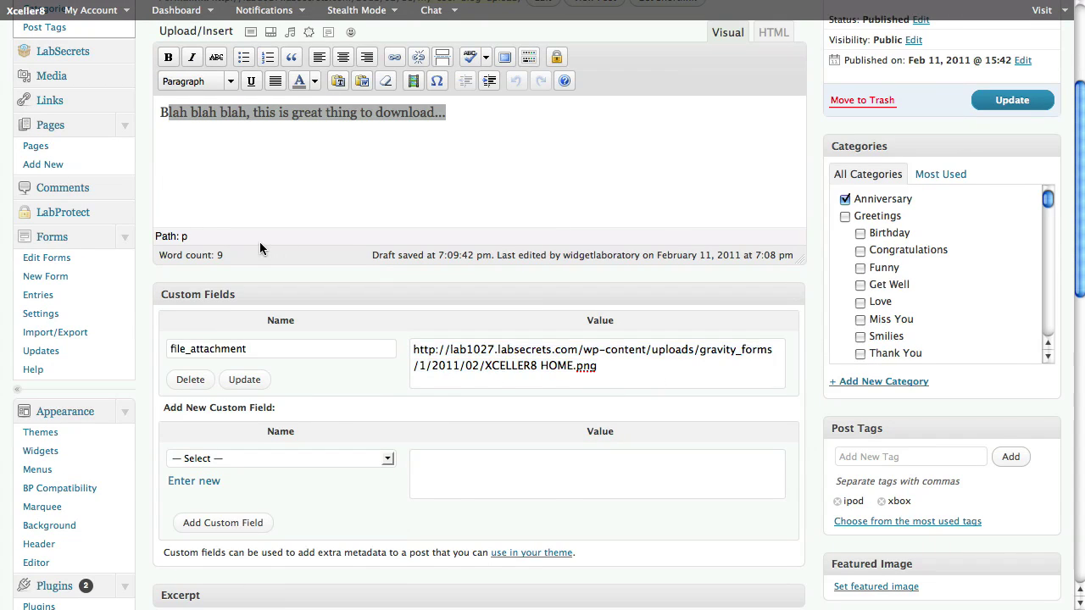
pyautogui.scroll(3, 196, 207)
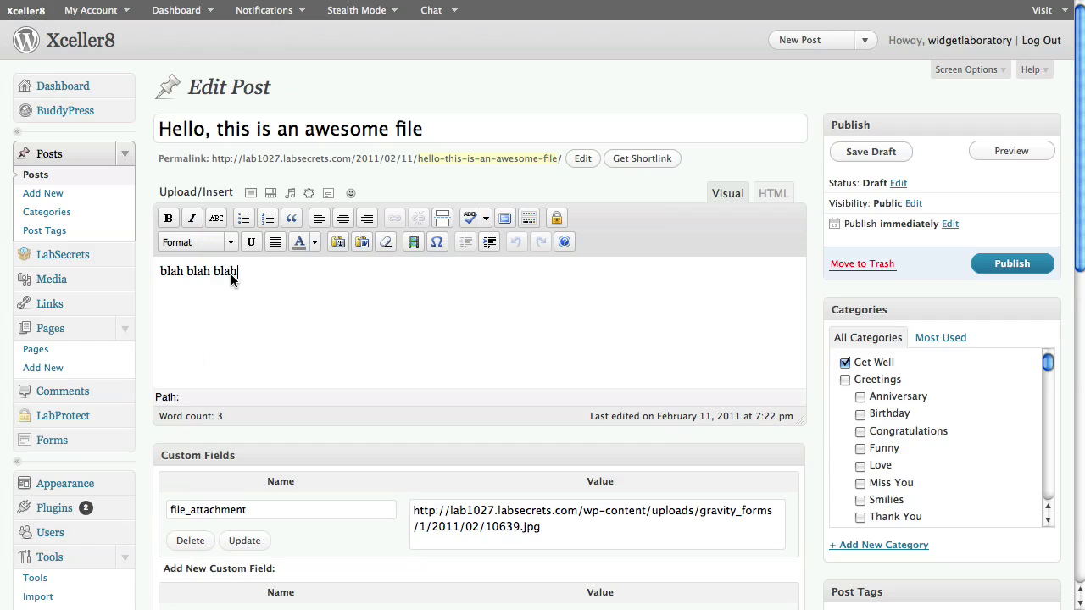
# Review the body, file_attachment value and expanded excerpt of the submitted draft "Hello, this is an awesome file"
pyautogui.moveTo(149, 270); pyautogui.dragTo(414, 292)
pyautogui.scroll(-3, 457, 356)
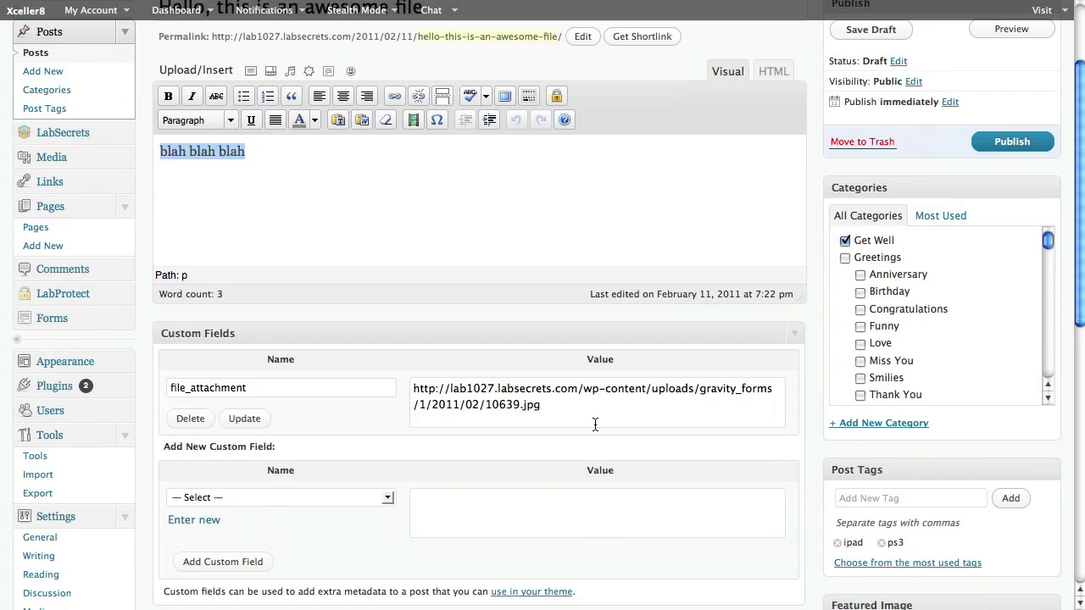
pyautogui.moveTo(595, 425); pyautogui.dragTo(390, 376)
pyautogui.scroll(-5, 639, 408)
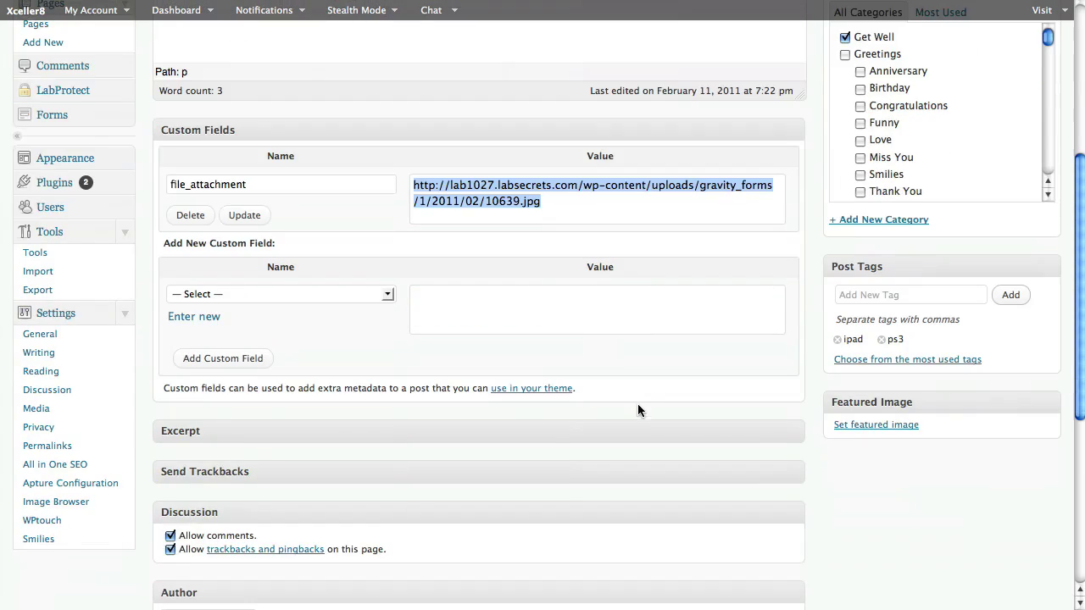
pyautogui.click(798, 432)
pyautogui.moveTo(158, 471); pyautogui.dragTo(475, 503)
pyautogui.scroll(-5, 483, 495)
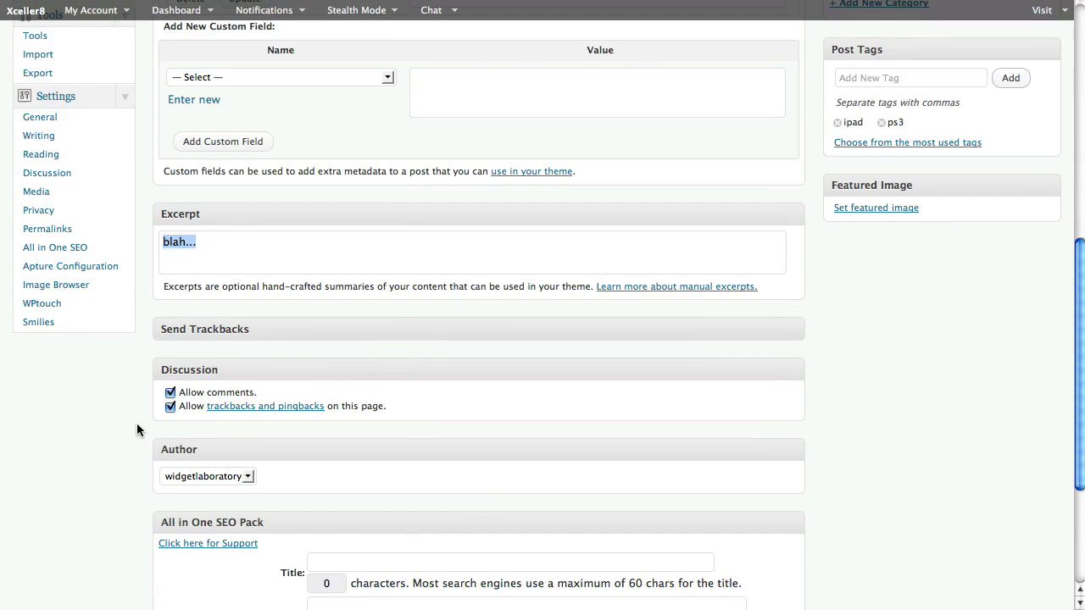
pyautogui.scroll(8, 436, 385)
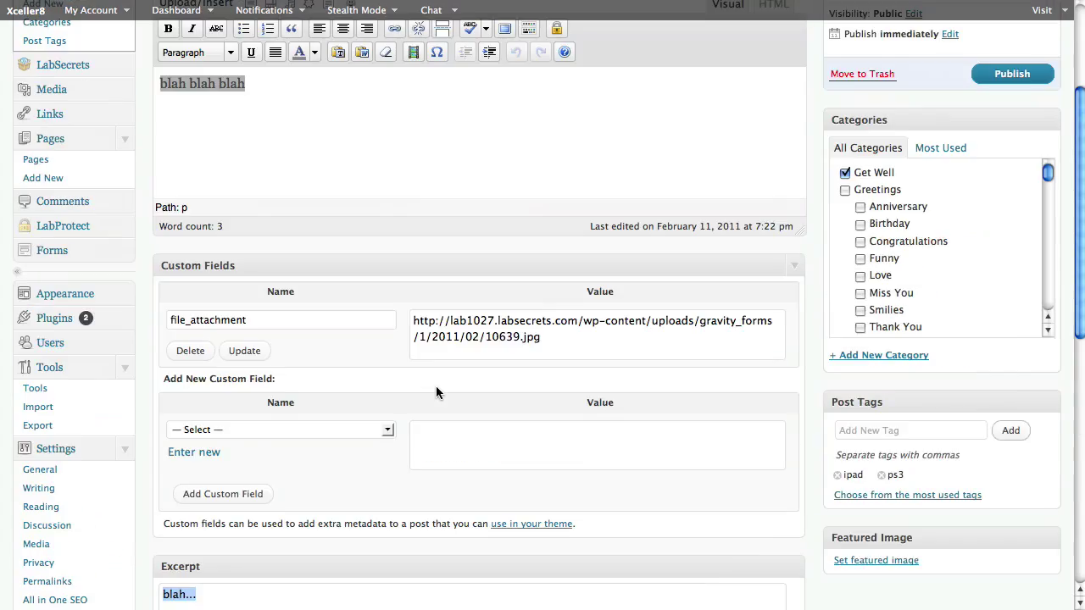
pyautogui.scroll(5, 517, 363)
pyautogui.click(987, 269)
# Replace the last "blah" in the draft's body with "this has been edited..."
pyautogui.click(281, 293)
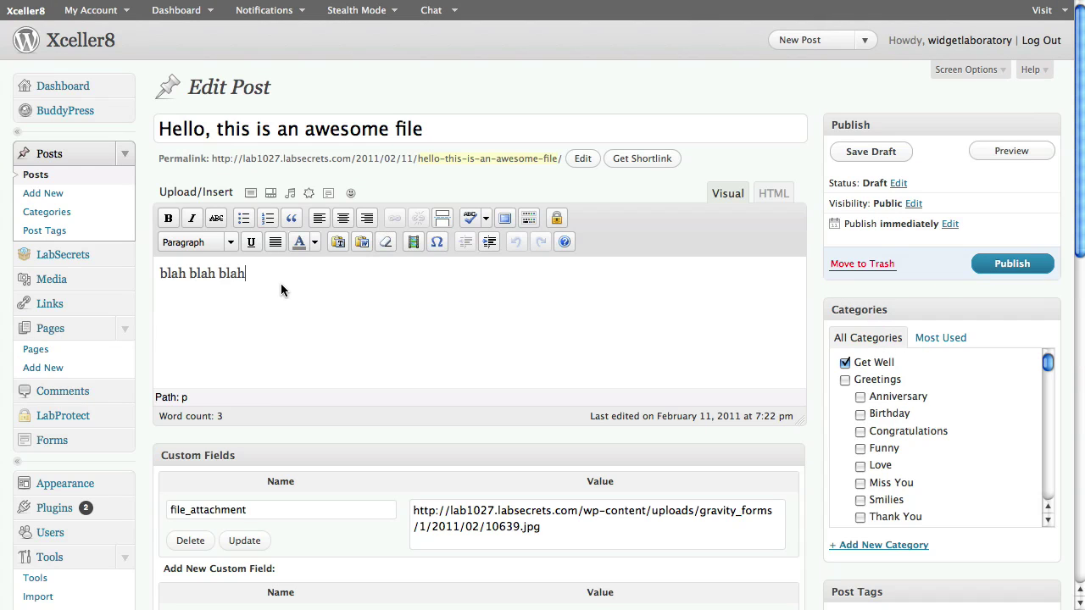
pyautogui.press('BackSpace')
pyautogui.press('BackSpace')
pyautogui.press('BackSpace')
pyautogui.press('BackSpace')
pyautogui.write('this is')
pyautogui.press('BackSpace')
pyautogui.press('BackSpace')
pyautogui.write('has been edited...')
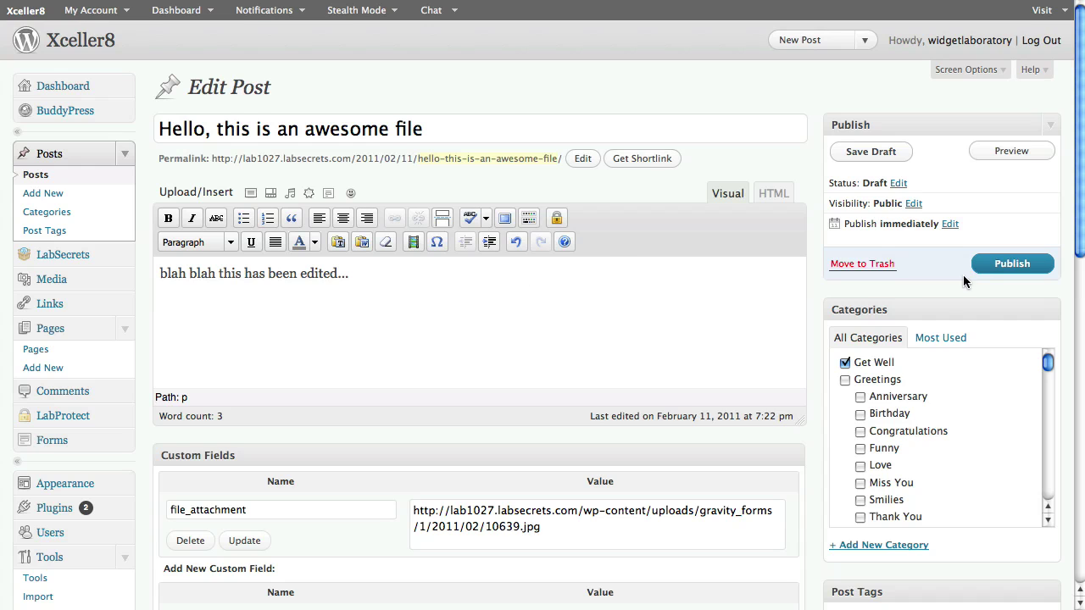
# Publish the draft "Hello, this is an awesome file" and open the published post in a new tab
pyautogui.scroll(-5, 932, 441)
pyautogui.scroll(-4, 827, 526)
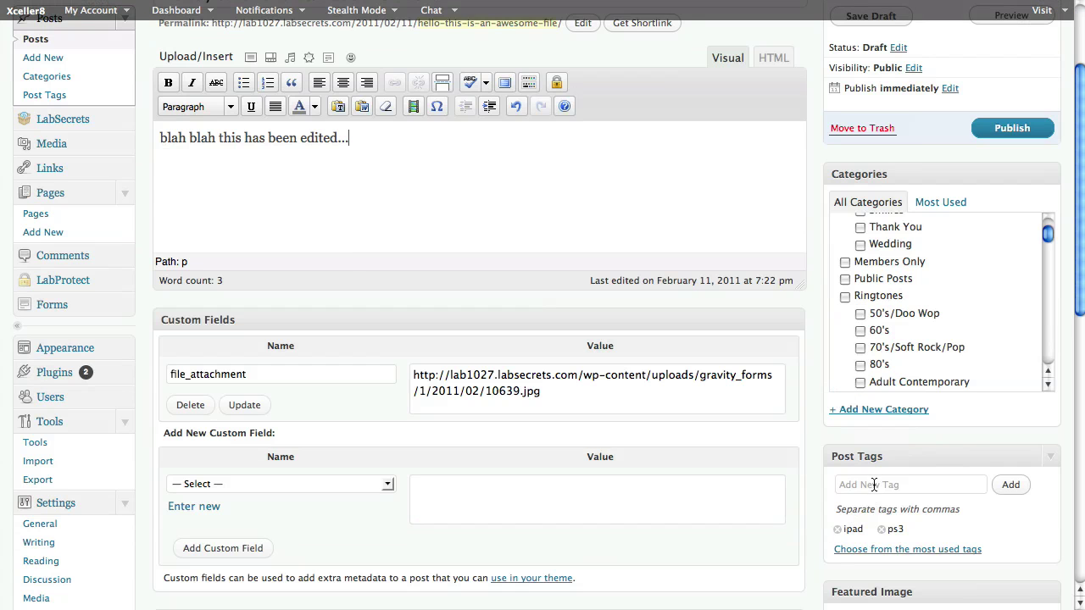
pyautogui.scroll(9, 932, 292)
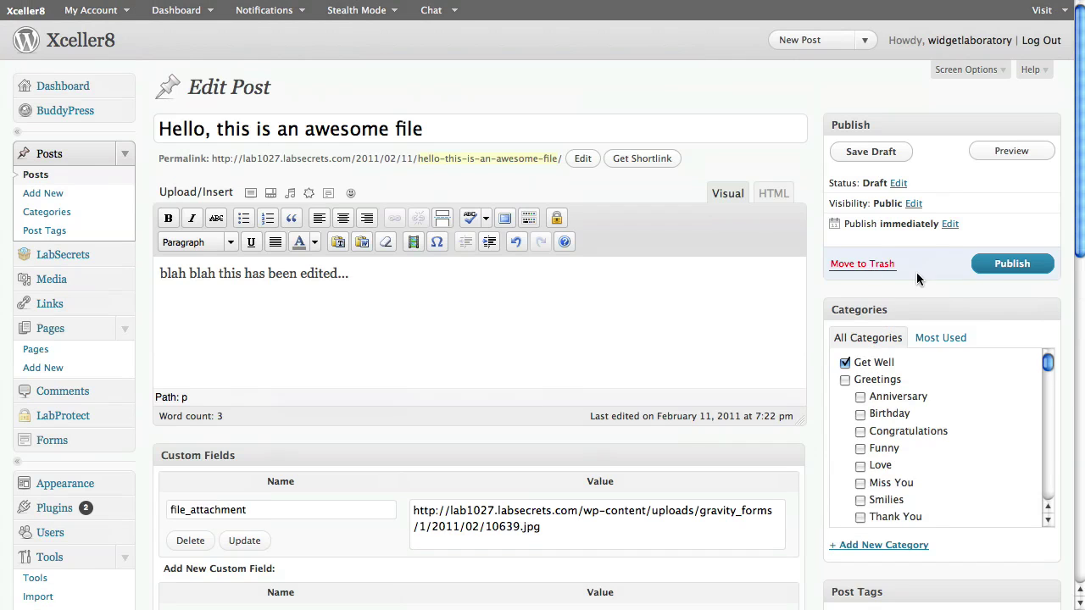
pyautogui.click(1001, 272)
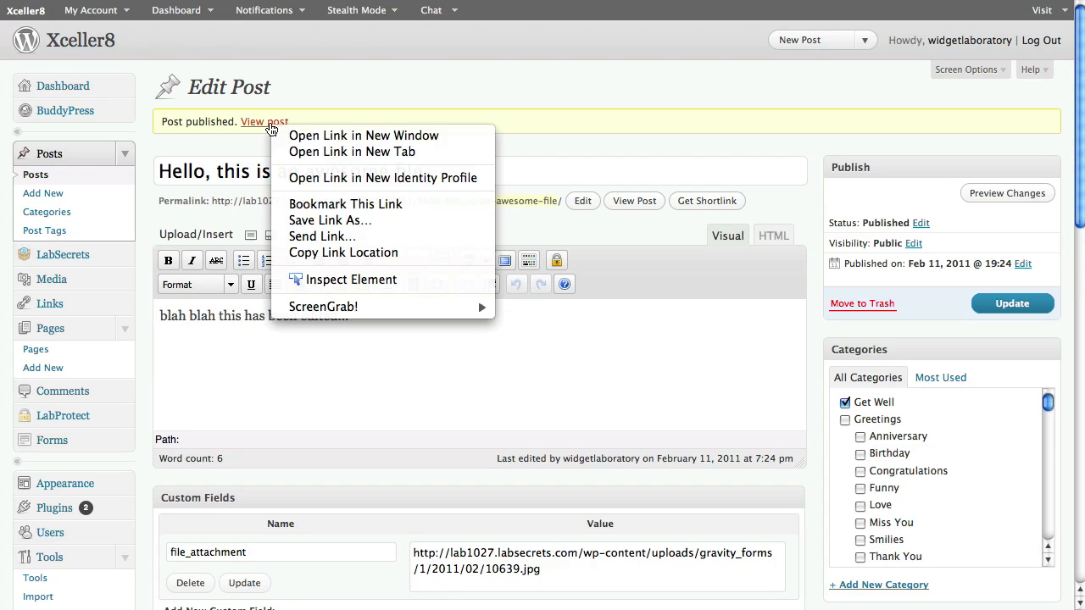
pyautogui.click(320, 152)
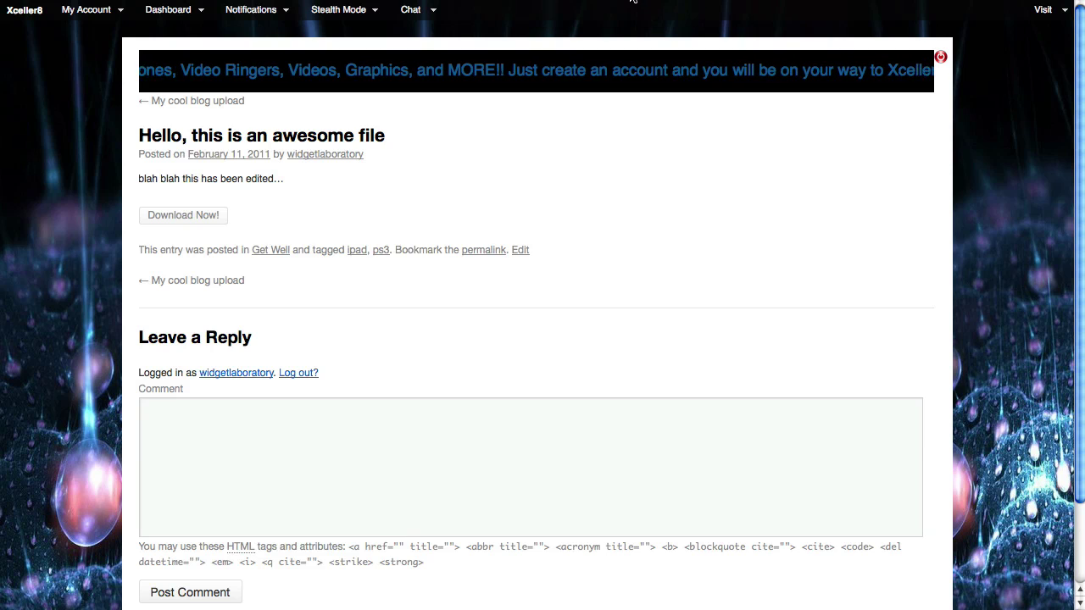
# Switch back to the File Upload Form in the Form Editor and review its fields from Post Title to Post Image
pyautogui.press('super+bracketleft')
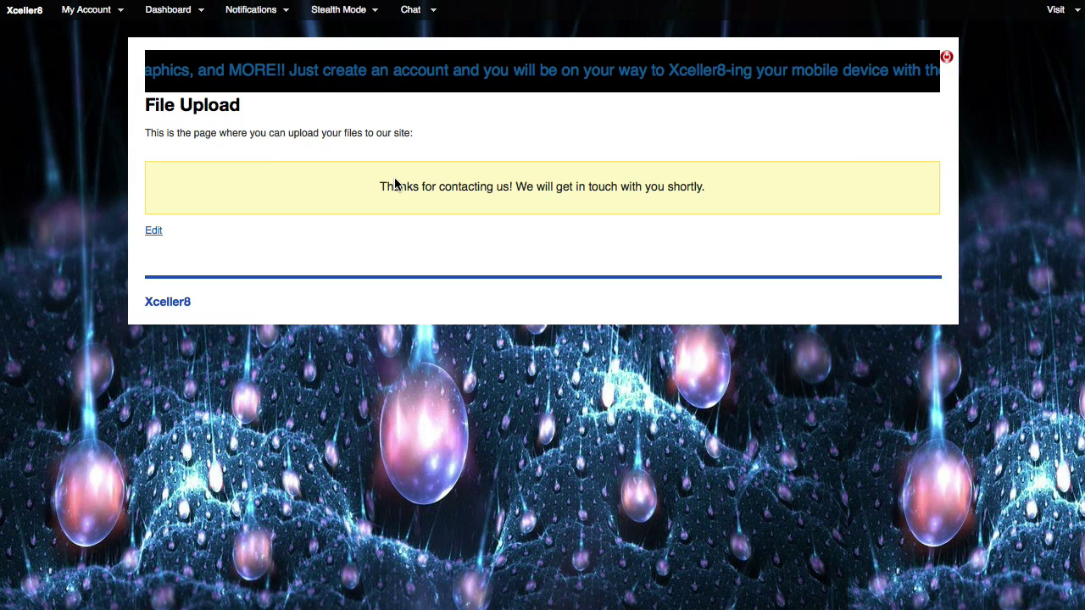
pyautogui.press('super+bracketleft')
pyautogui.scroll(-5, 526, 193)
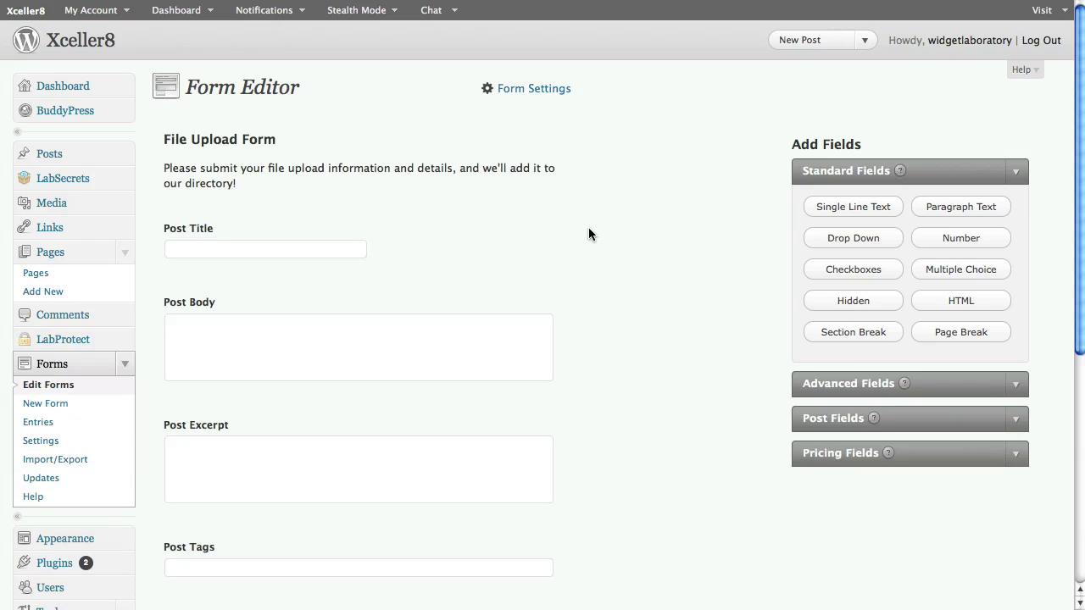
pyautogui.scroll(-2, 588, 231)
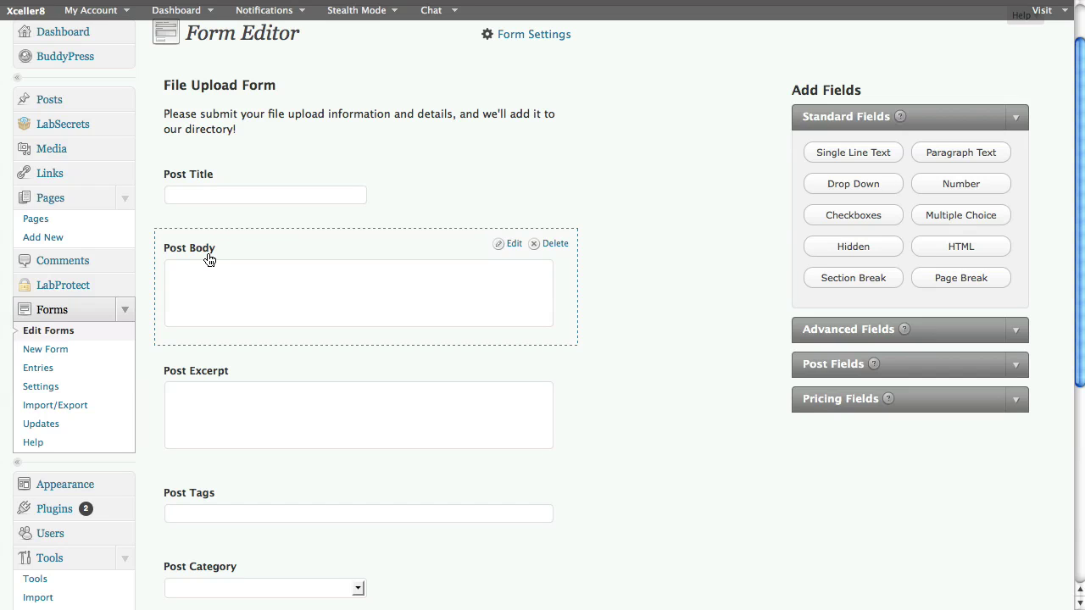
pyautogui.scroll(-1, 227, 390)
pyautogui.scroll(-2, 227, 404)
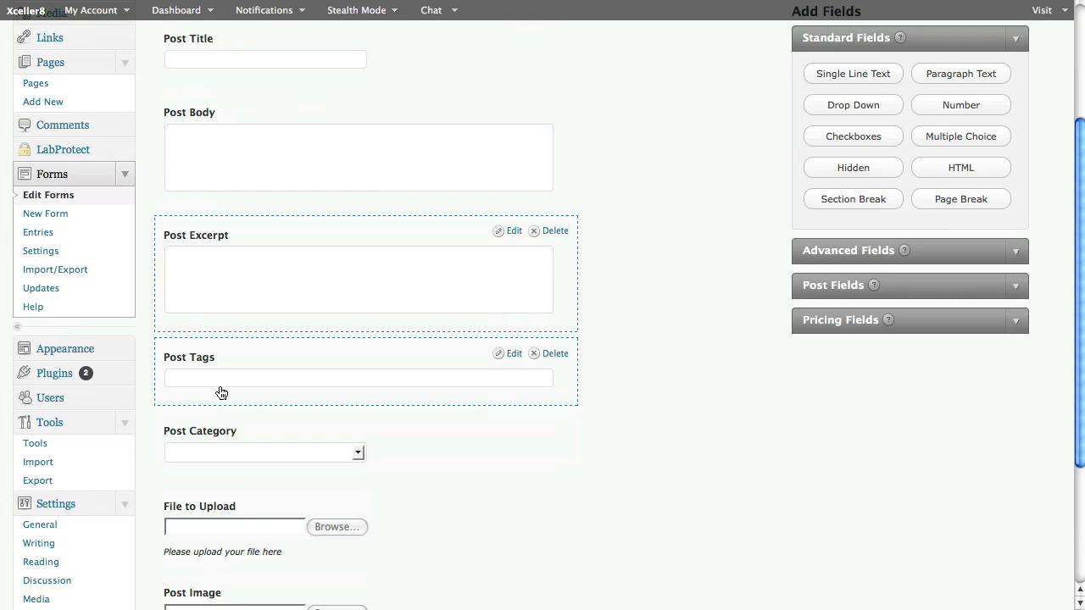
pyautogui.scroll(-2, 216, 442)
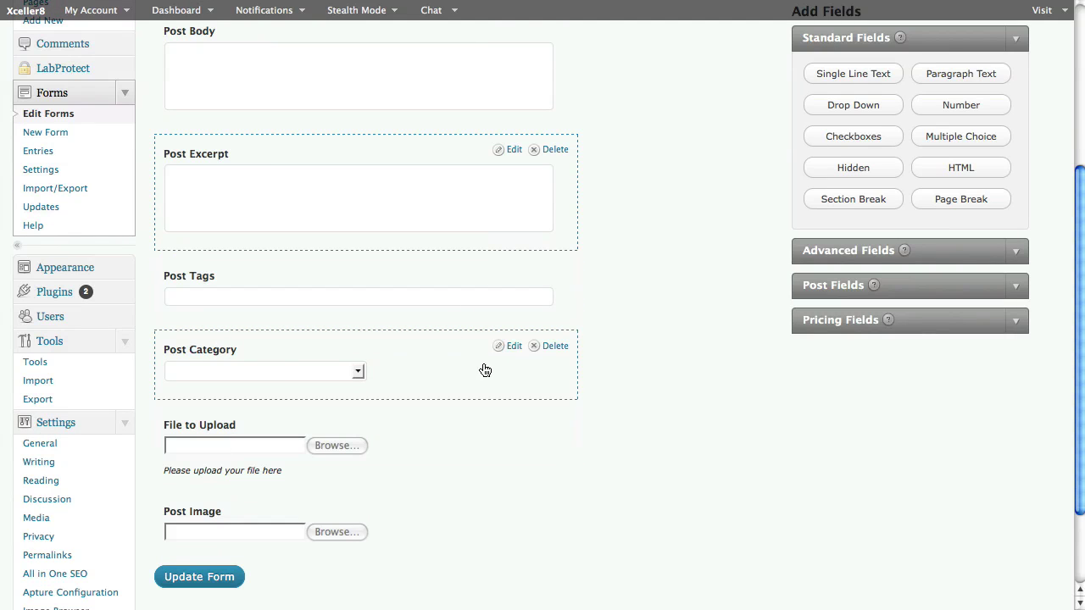
# Examine the Post Category field's settings, browsing the Select Categories list and restoring All Categories before closing them
pyautogui.click(511, 347)
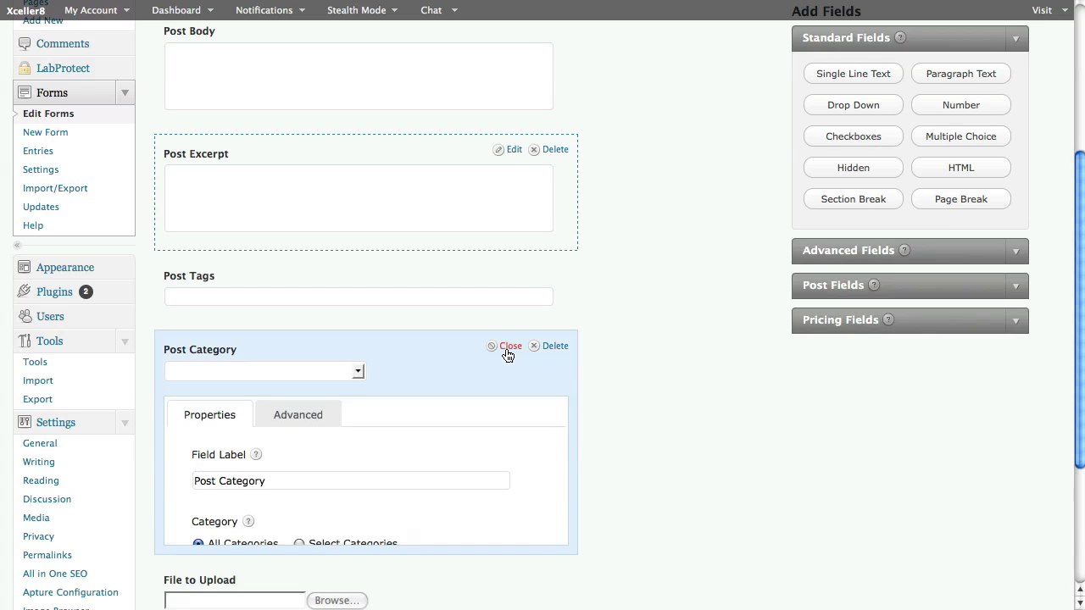
pyautogui.scroll(-5, 657, 343)
pyautogui.scroll(-2, 404, 297)
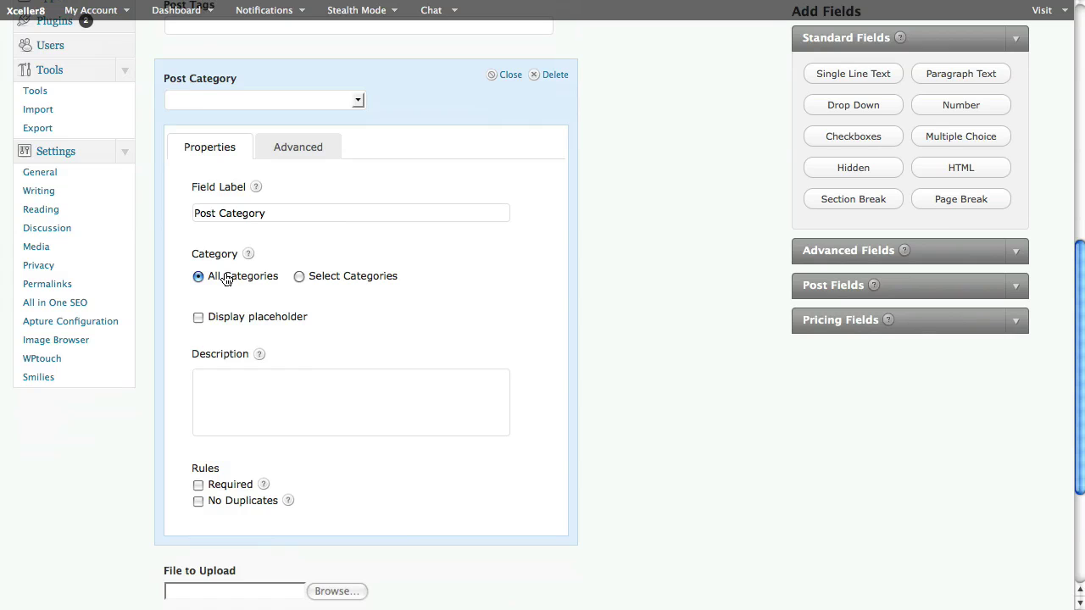
pyautogui.click(301, 278)
pyautogui.scroll(-5, 325, 360)
pyautogui.scroll(-2, 326, 359)
pyautogui.scroll(6, 324, 356)
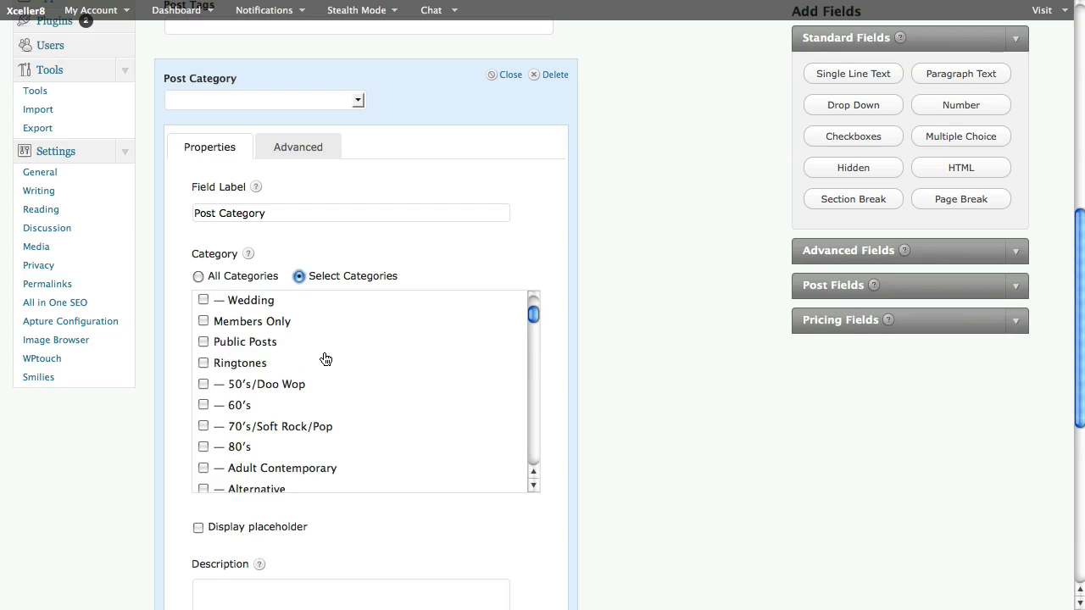
pyautogui.click(199, 275)
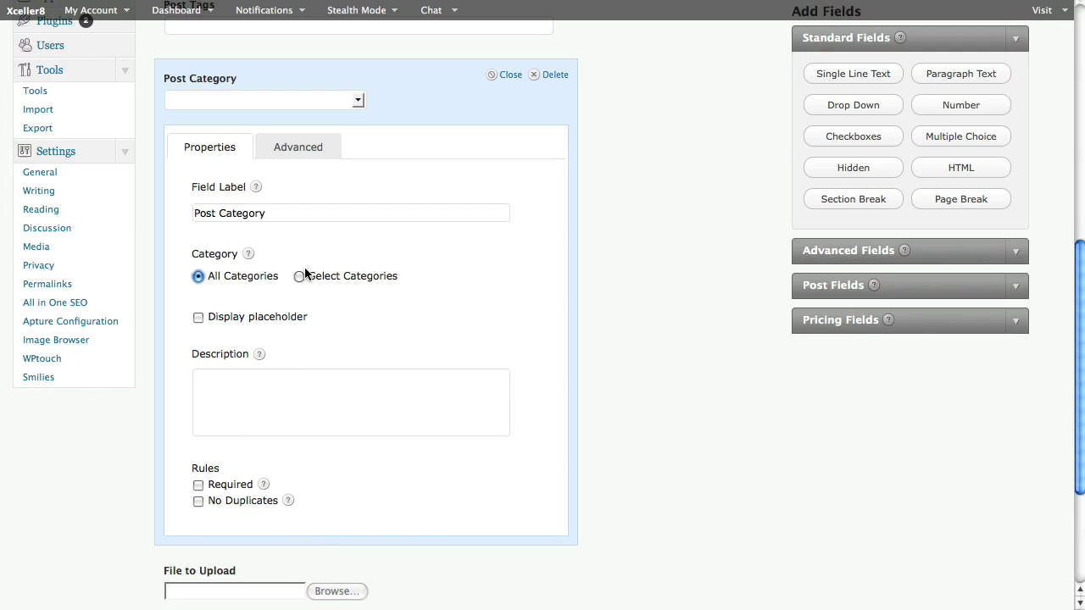
pyautogui.click(504, 76)
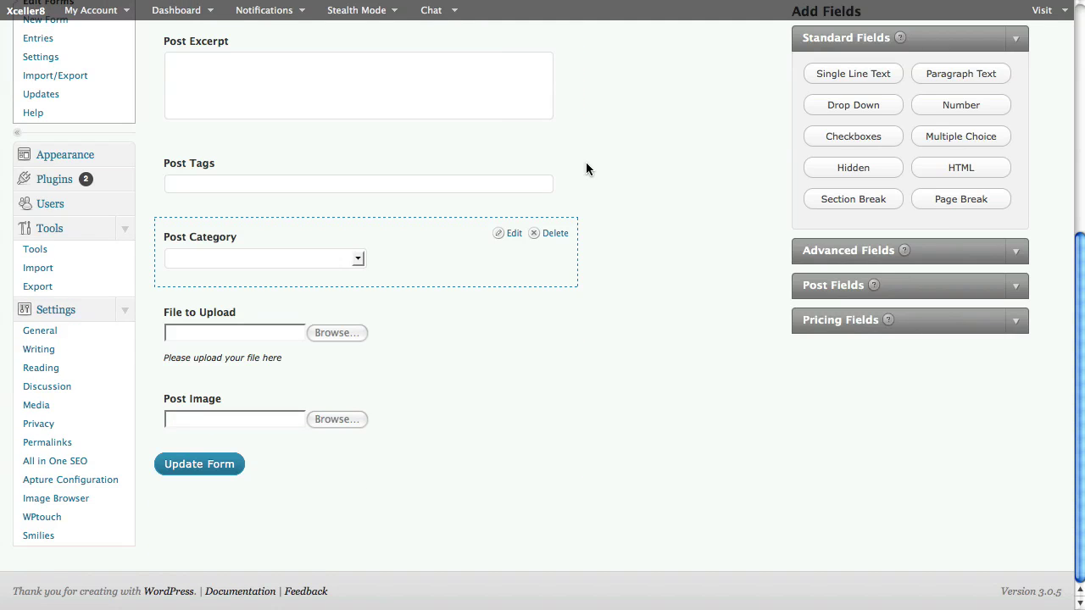
# Examine the File to Upload field's settings, including its custom field name and allowed file extensions, and close them
pyautogui.moveTo(213, 333)
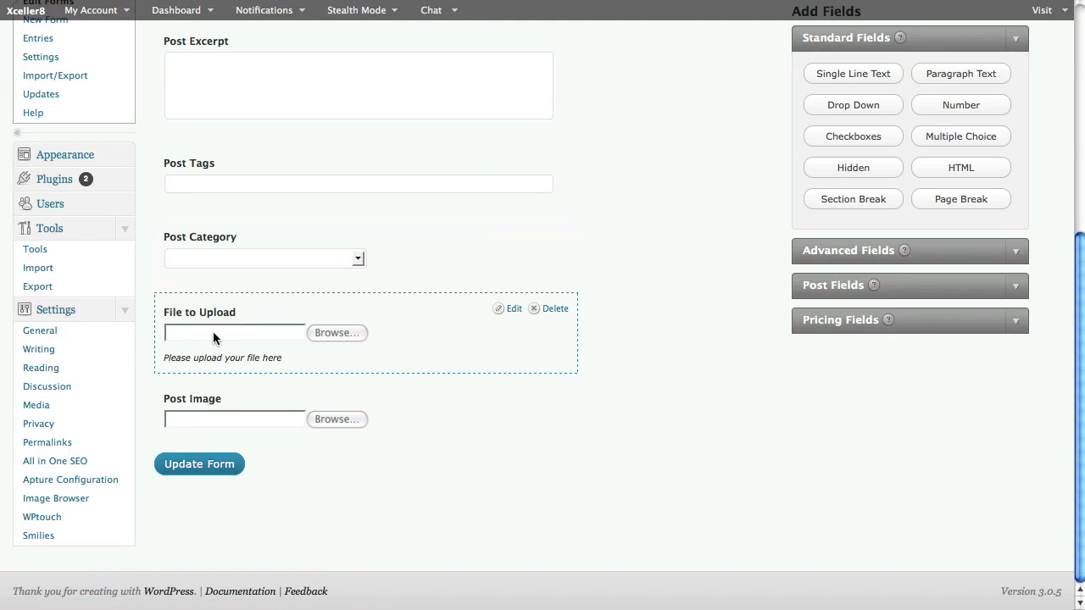
pyautogui.click(512, 309)
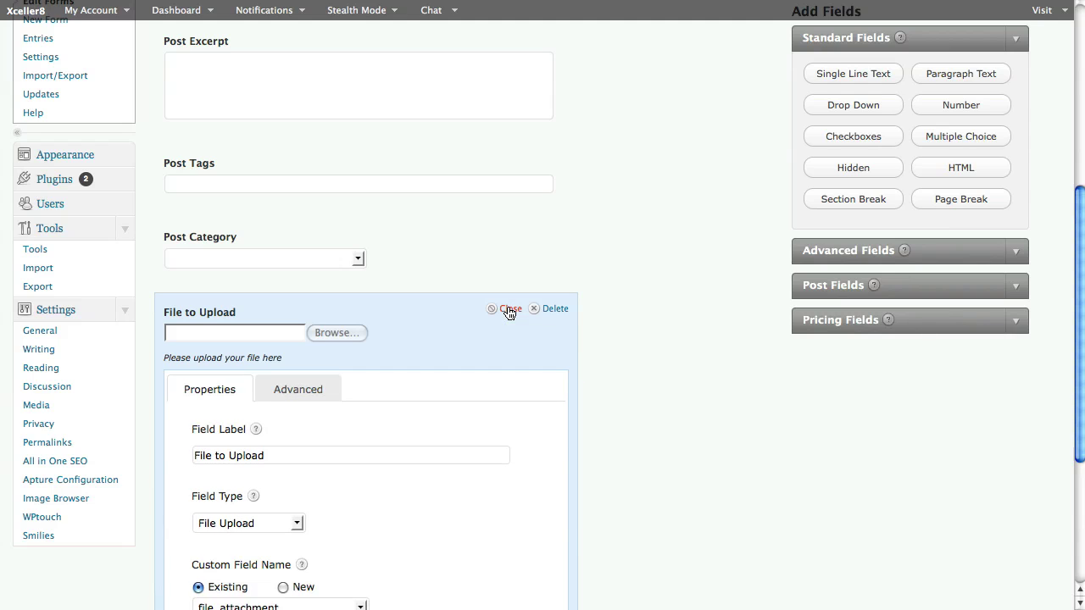
pyautogui.scroll(-5, 577, 312)
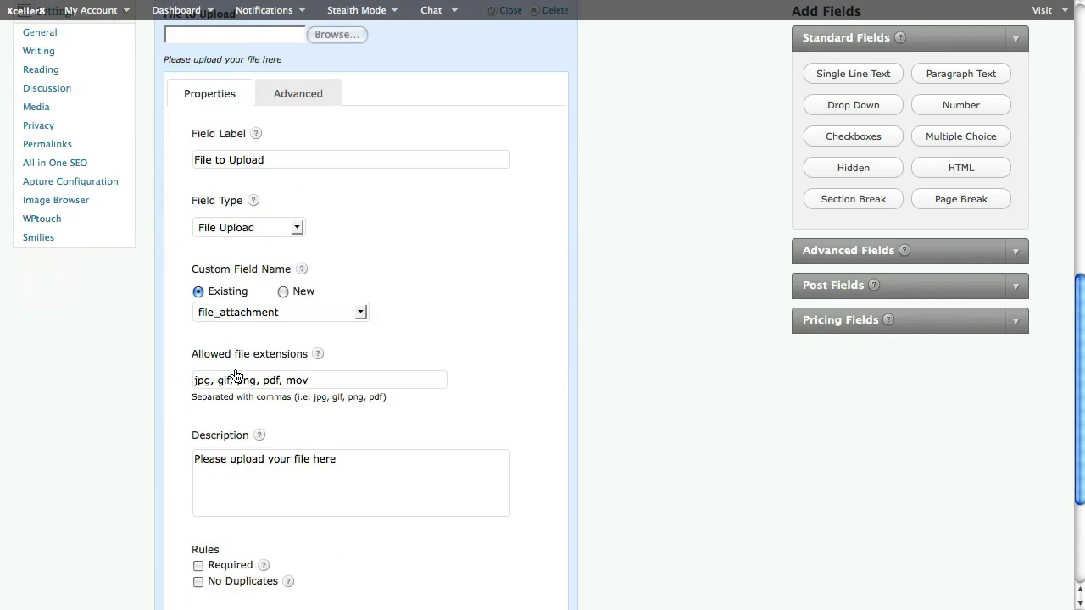
pyautogui.moveTo(340, 386); pyautogui.dragTo(177, 374)
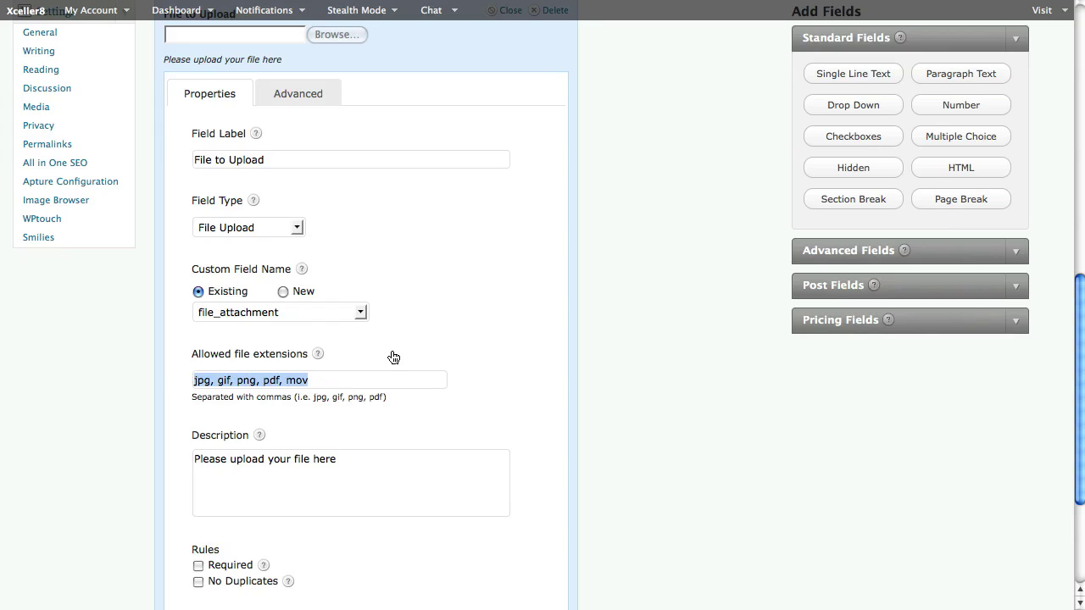
pyautogui.click(327, 378)
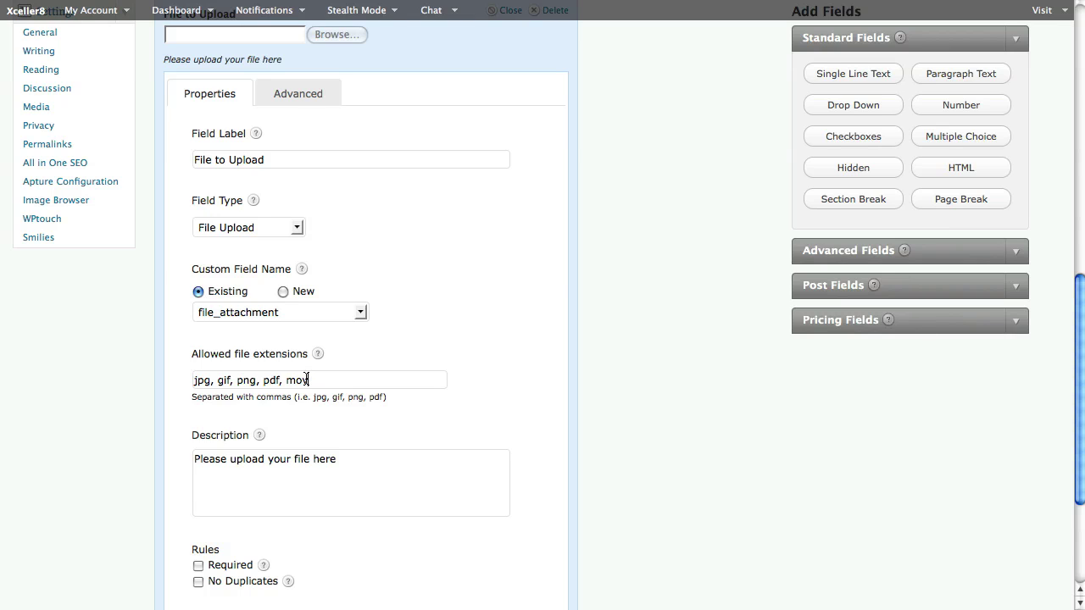
pyautogui.scroll(3, 409, 285)
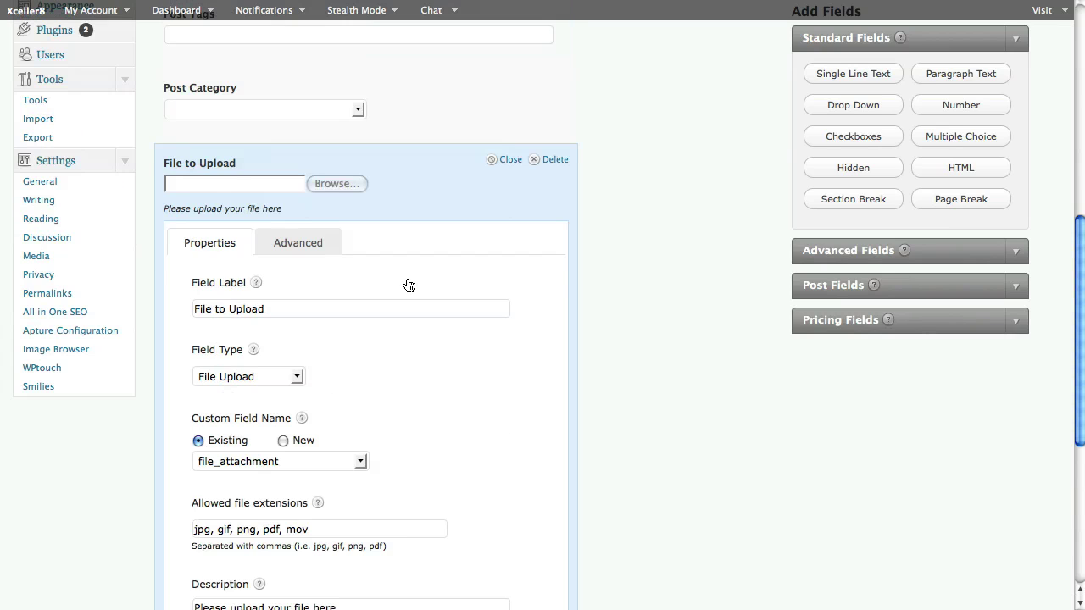
pyautogui.click(500, 161)
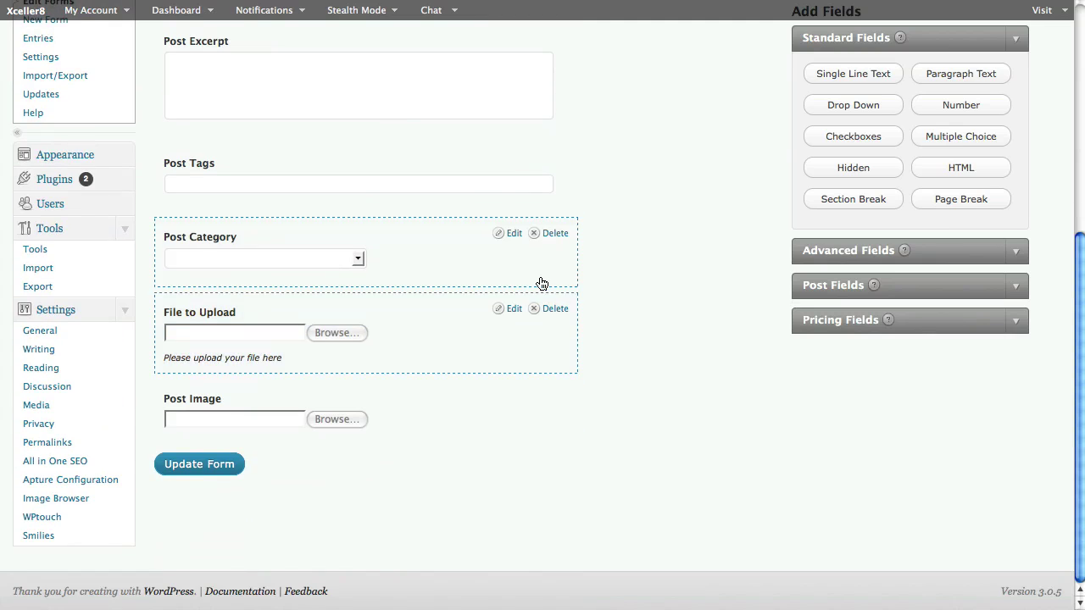
# Collapse the Standard Fields group, expand Post Fields and compare the available post fields with those in the form
pyautogui.scroll(2, 551, 297)
pyautogui.scroll(6, 530, 363)
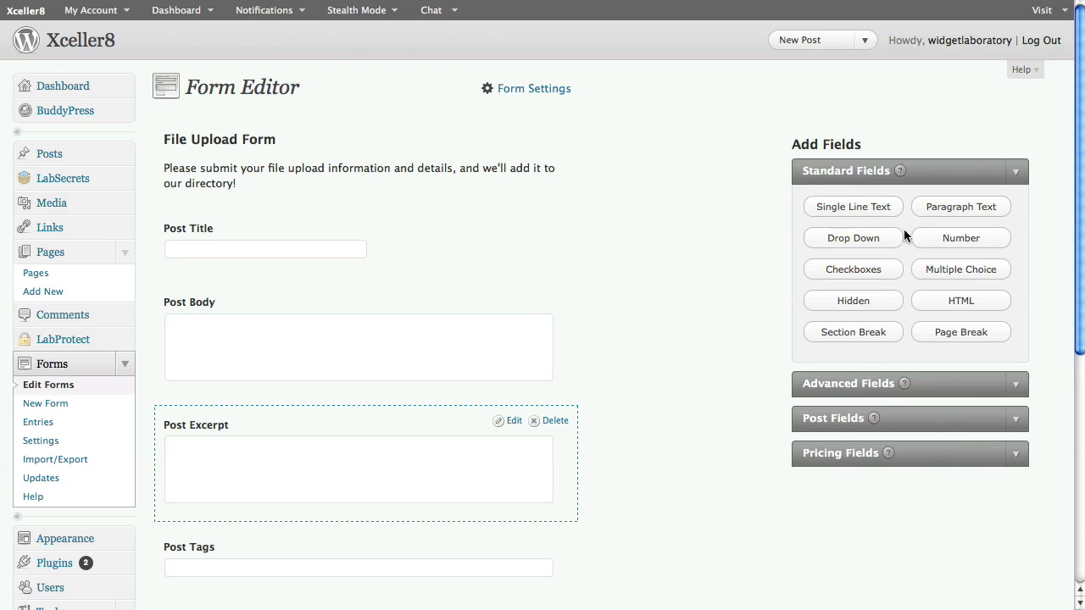
pyautogui.click(1009, 178)
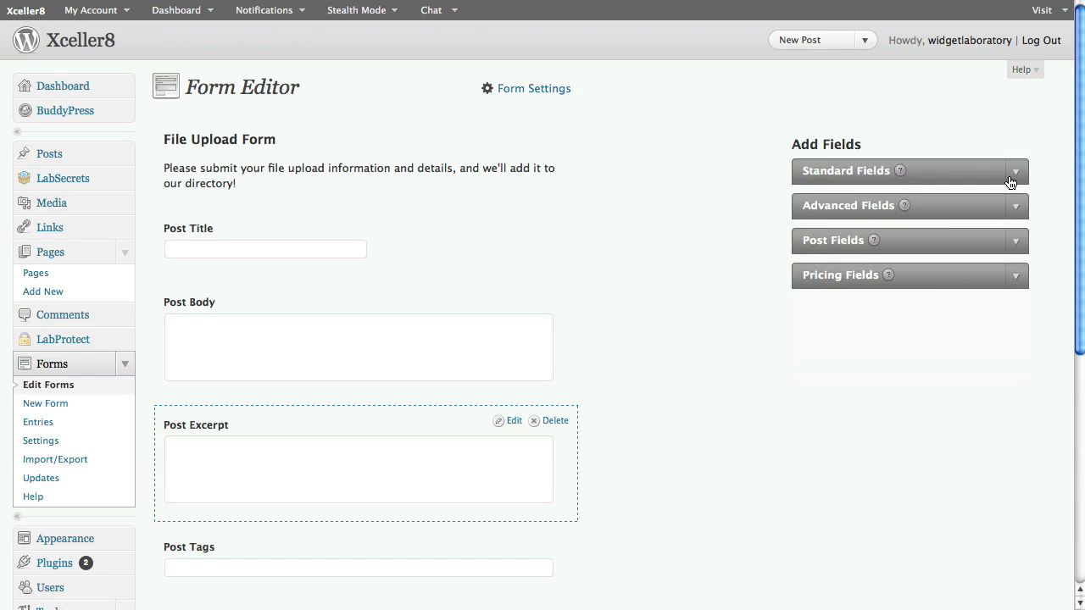
pyautogui.click(1011, 242)
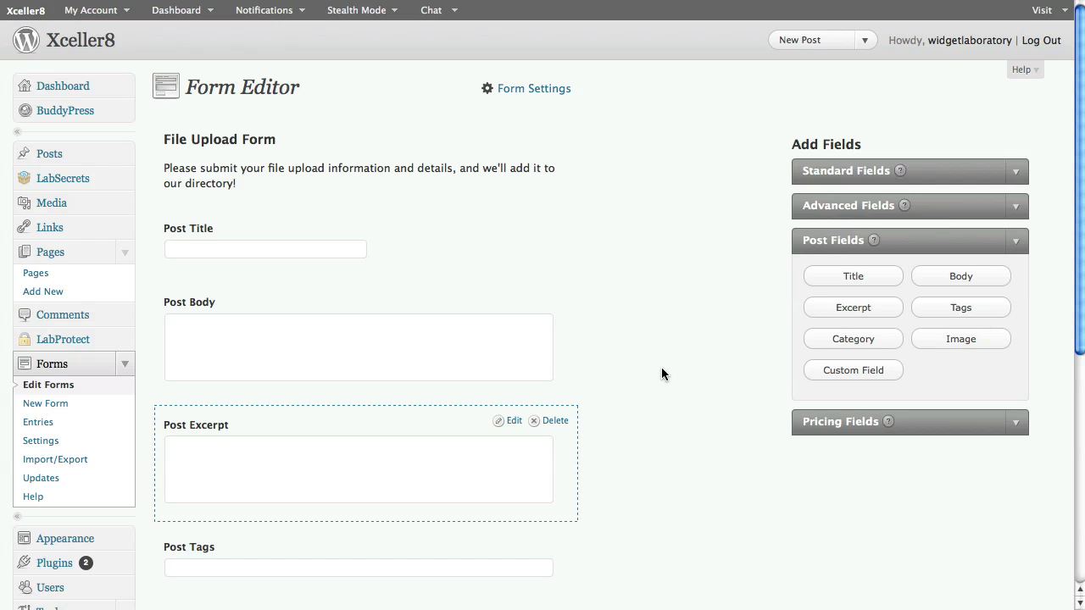
pyautogui.scroll(-5, 661, 373)
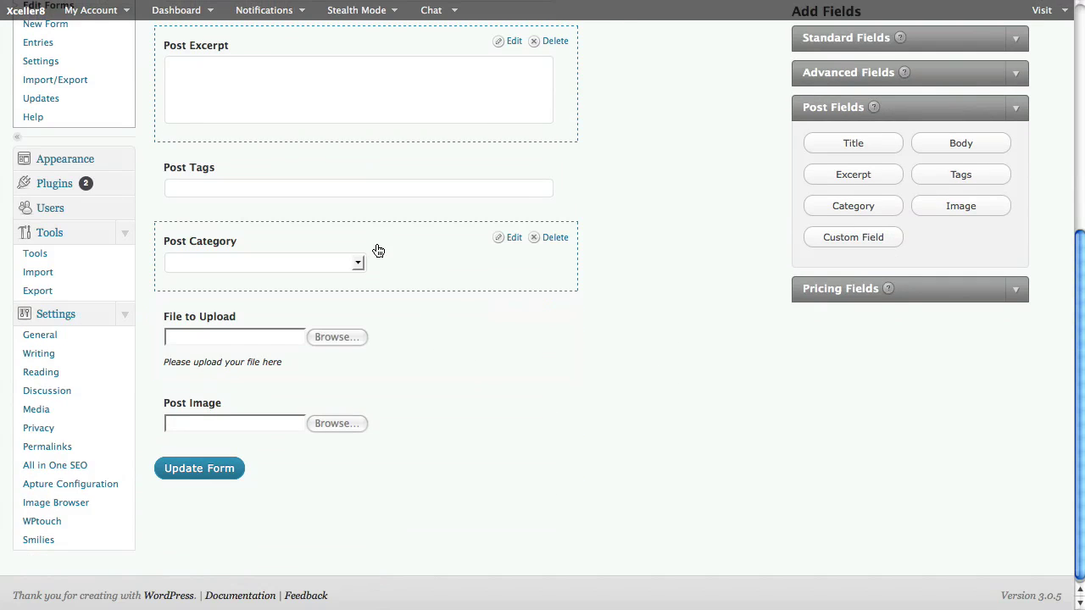
pyautogui.scroll(5, 622, 279)
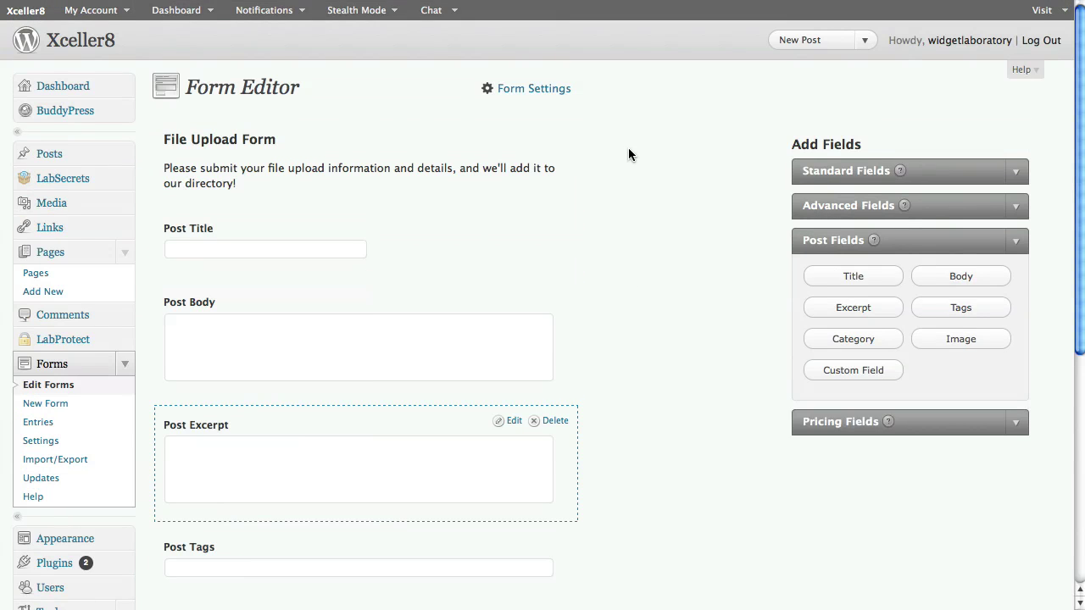
pyautogui.scroll(-5, 550, 218)
pyautogui.scroll(5, 605, 226)
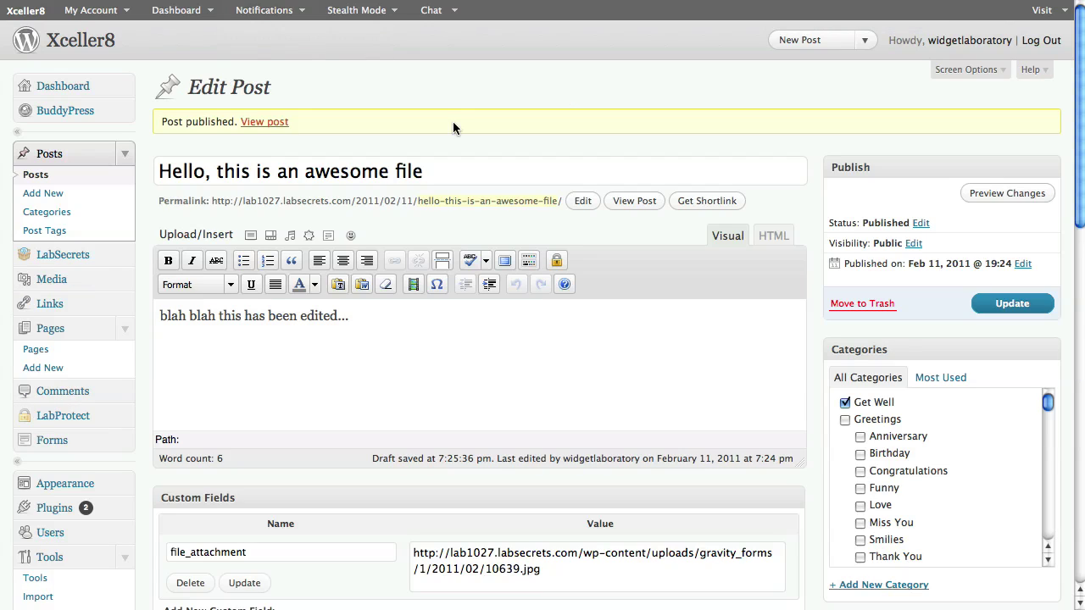
# From the Edit Post page, collapse the Settings, Tools and Pages navigation sections and open the Forms entries list
pyautogui.scroll(-5, 454, 126)
pyautogui.scroll(-5, 432, 156)
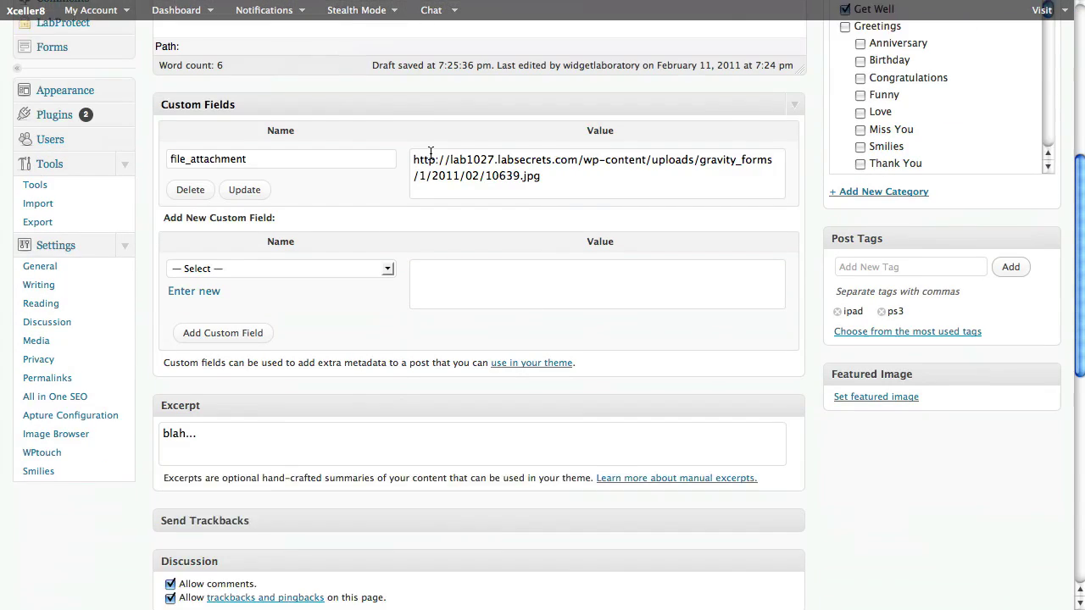
pyautogui.scroll(5, 430, 149)
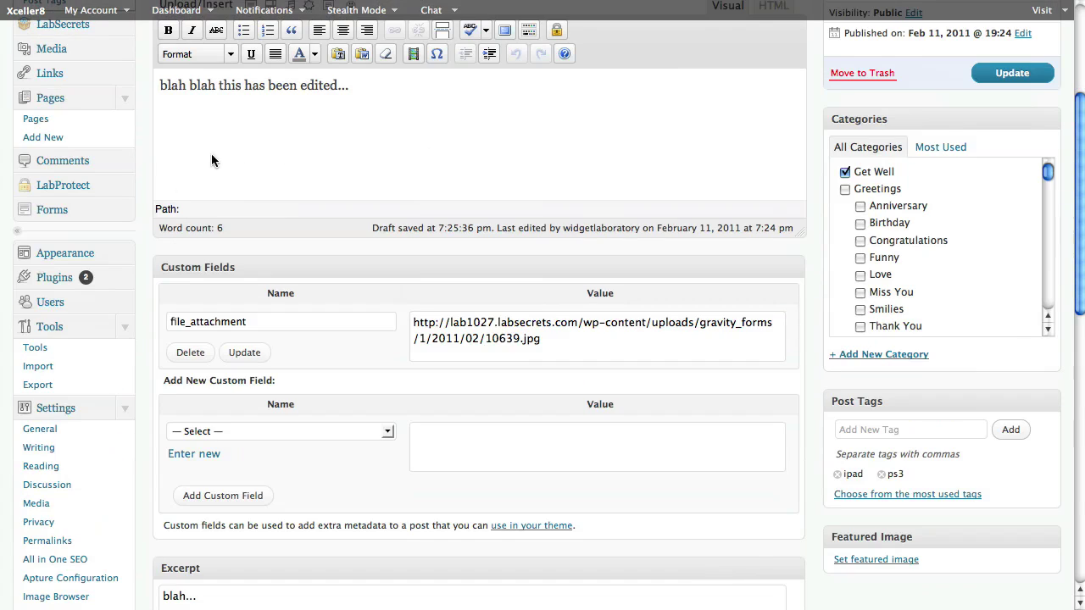
pyautogui.click(125, 408)
pyautogui.click(124, 328)
pyautogui.scroll(4, 127, 323)
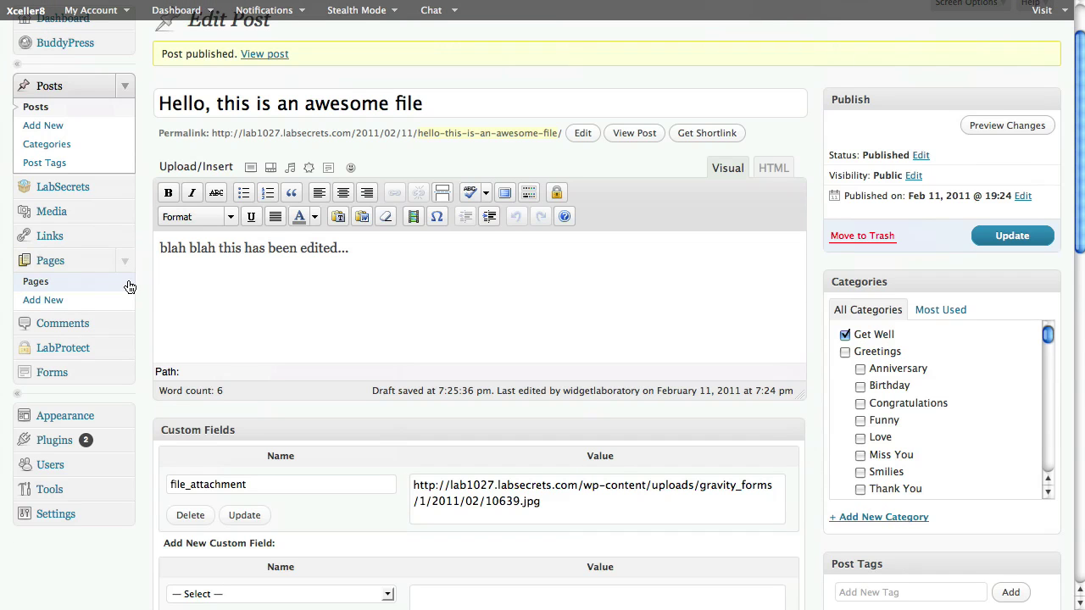
pyautogui.click(124, 268)
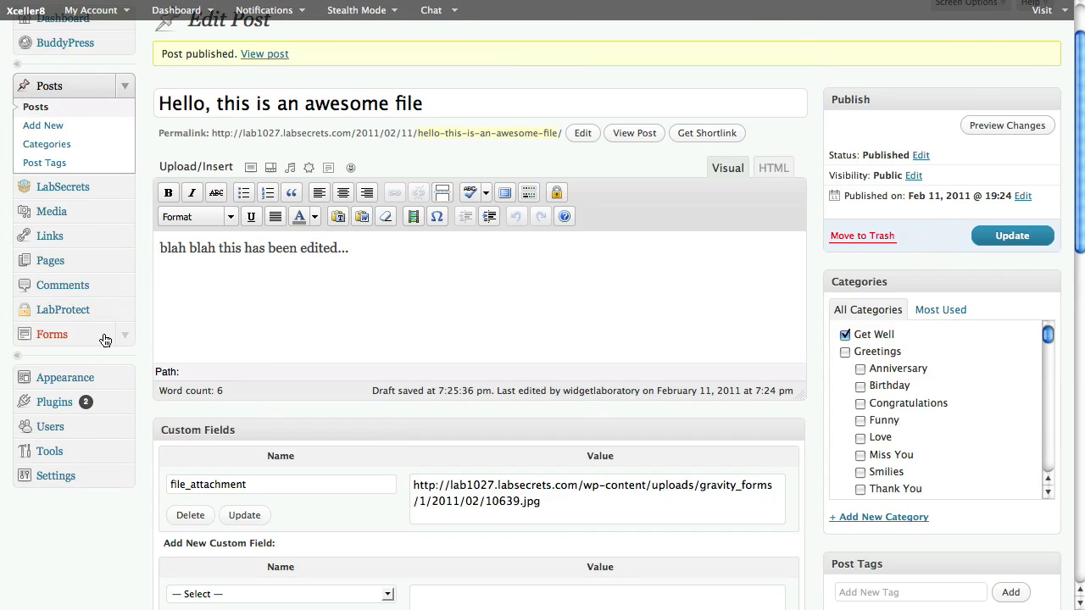
pyautogui.click(123, 337)
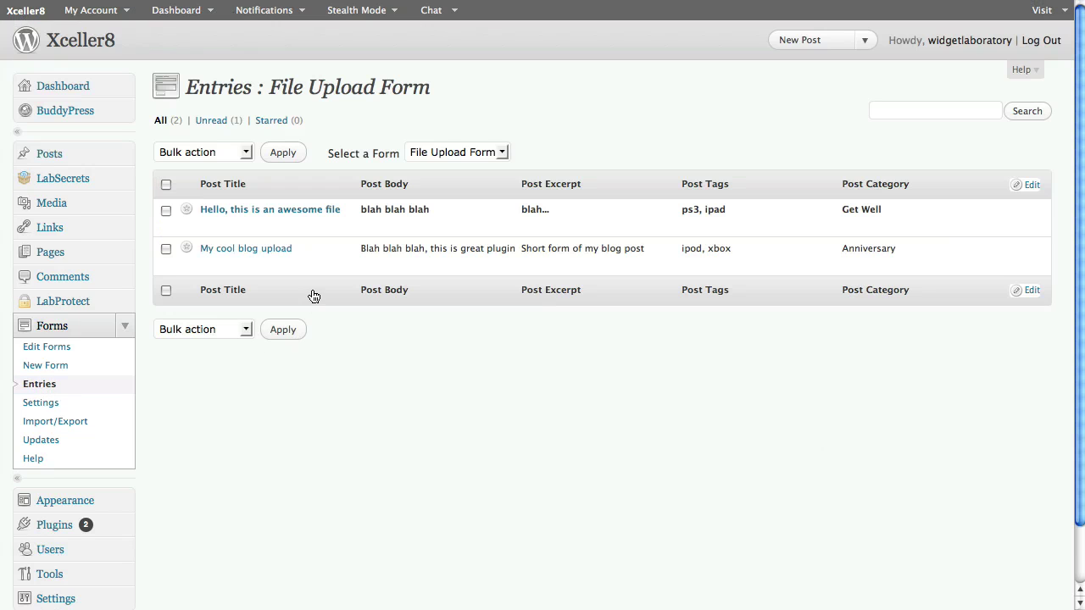
# Choose File Upload Form for the entries list and open the entry "Hello, this is an awesome file" to review its submitted details
pyautogui.moveTo(248, 218)
pyautogui.click(444, 155)
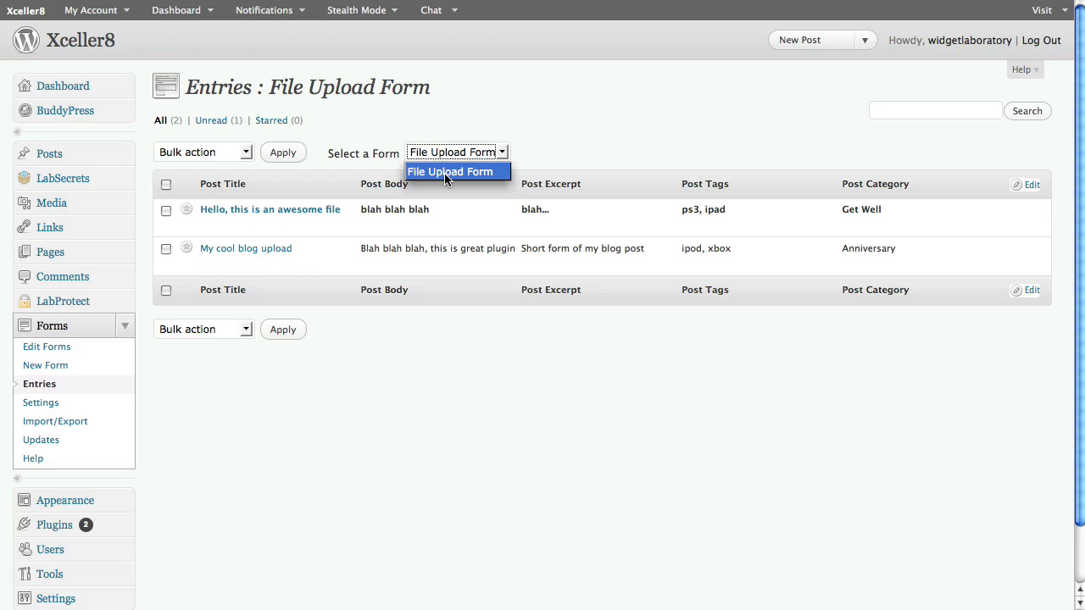
pyautogui.click(444, 173)
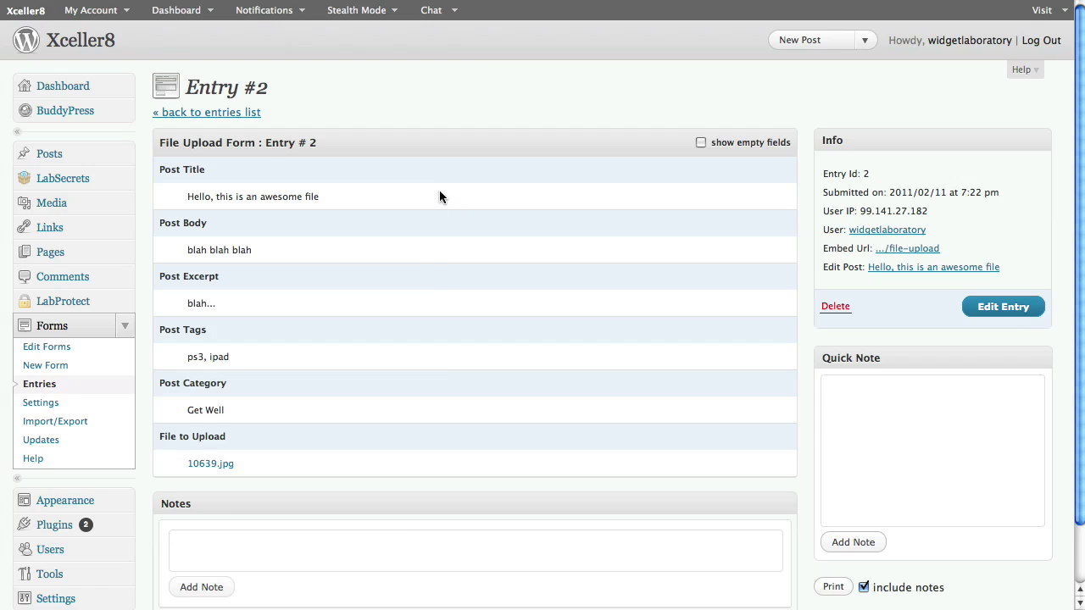
pyautogui.scroll(-2, 439, 197)
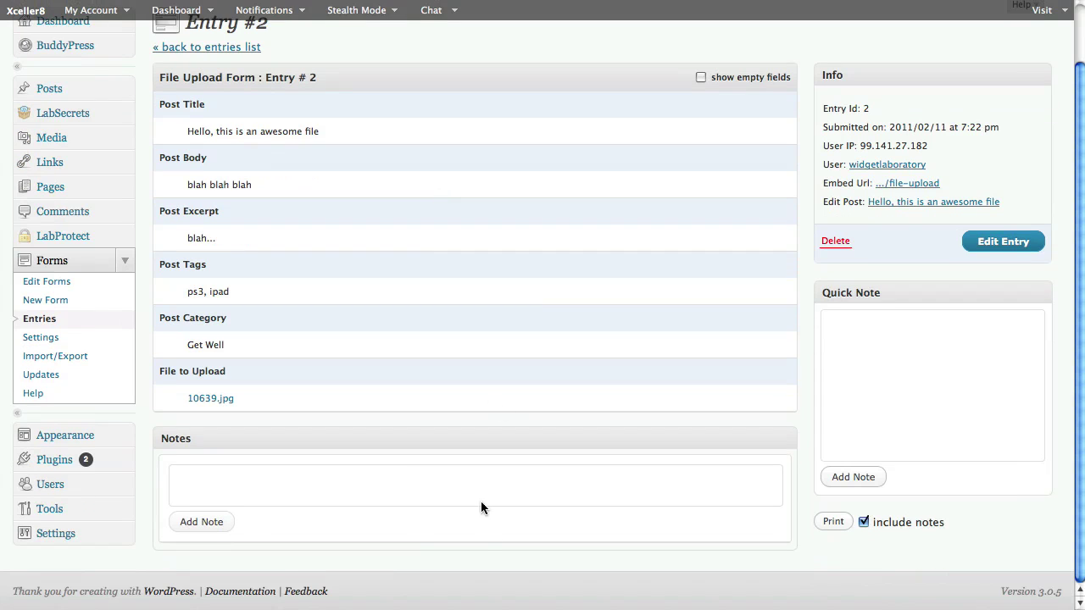
# Finish reviewing the File Upload Form entry and collapse the Forms navigation section
pyautogui.scroll(2, 607, 249)
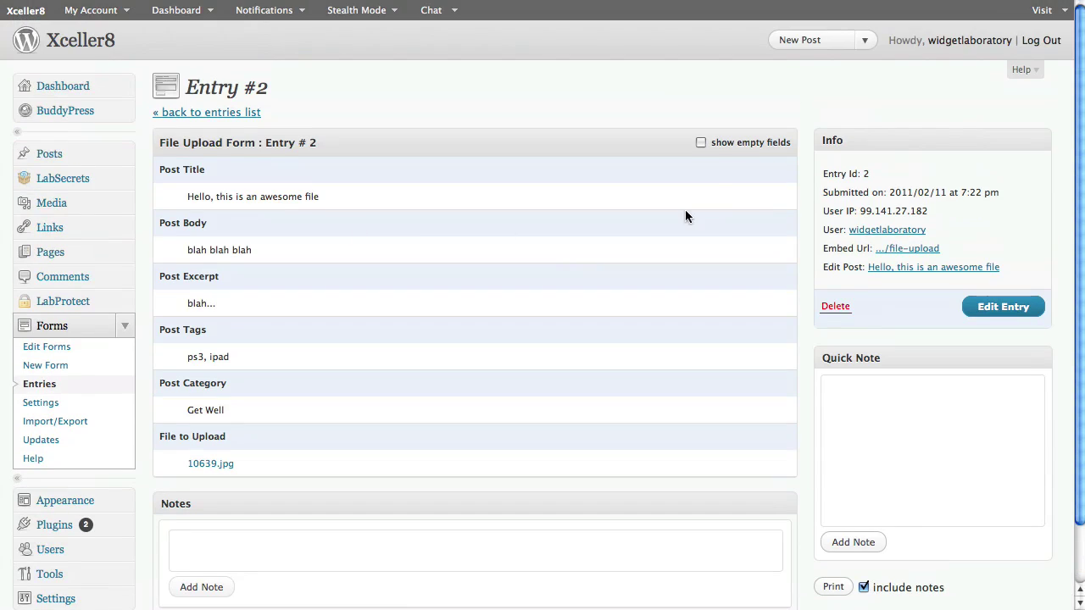
pyautogui.click(701, 142)
pyautogui.click(125, 326)
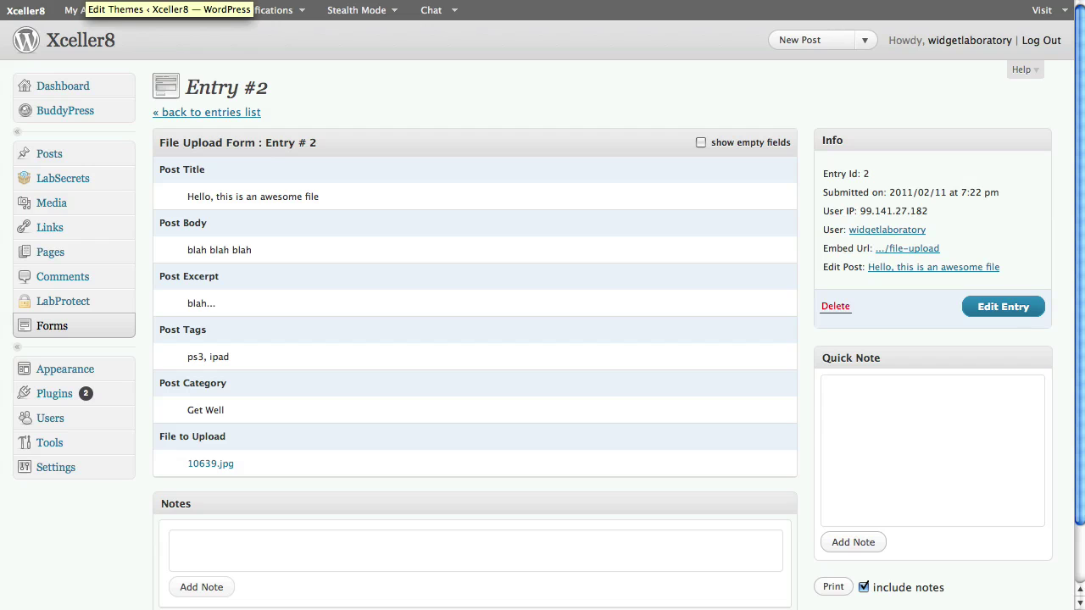
# Switch to the Edit Themes page and highlight the Single Post template's file name, single.php
pyautogui.hotkey('ctrl', 'Tab')
pyautogui.click(469, 139)
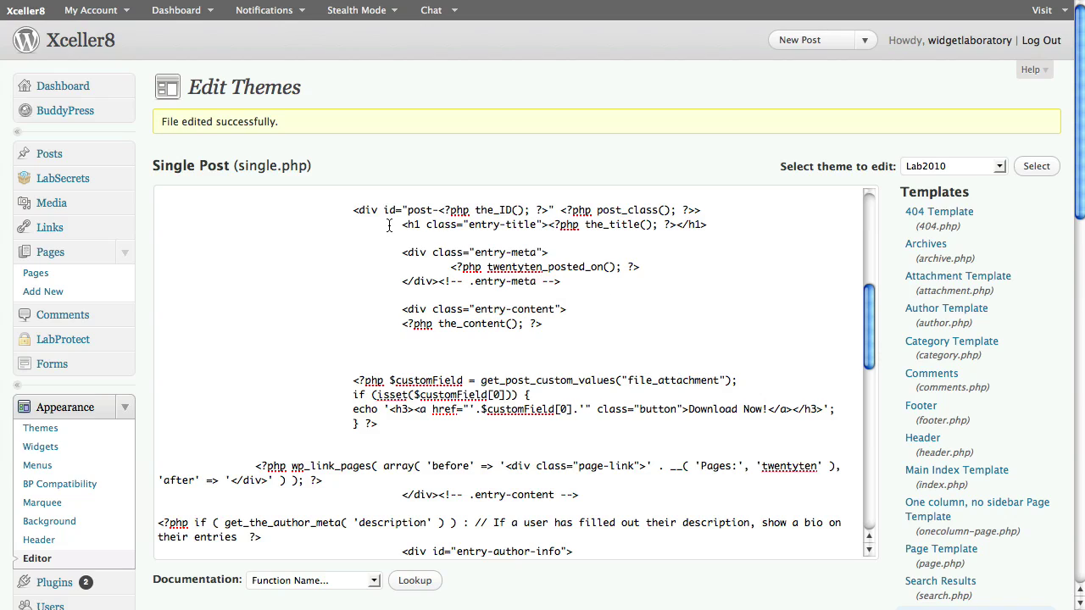
pyautogui.moveTo(318, 165); pyautogui.dragTo(234, 167)
pyautogui.click(234, 167)
# Examine the PHP block in single.php that reads the file_attachment custom field and outputs the Download Now! link, highlighting its code
pyautogui.moveTo(378, 424); pyautogui.dragTo(355, 381)
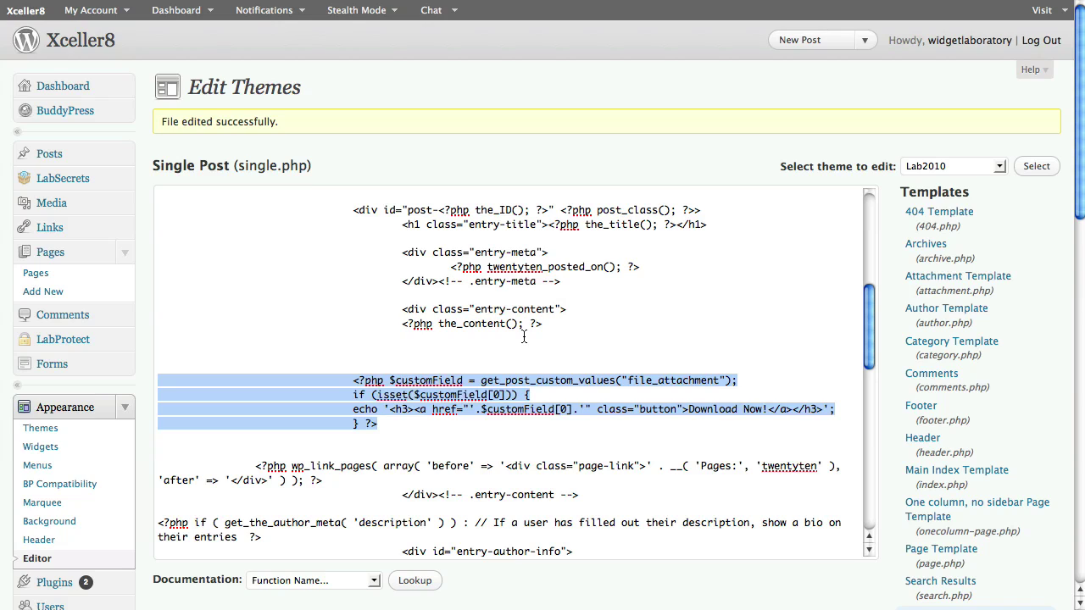
pyautogui.click(510, 432)
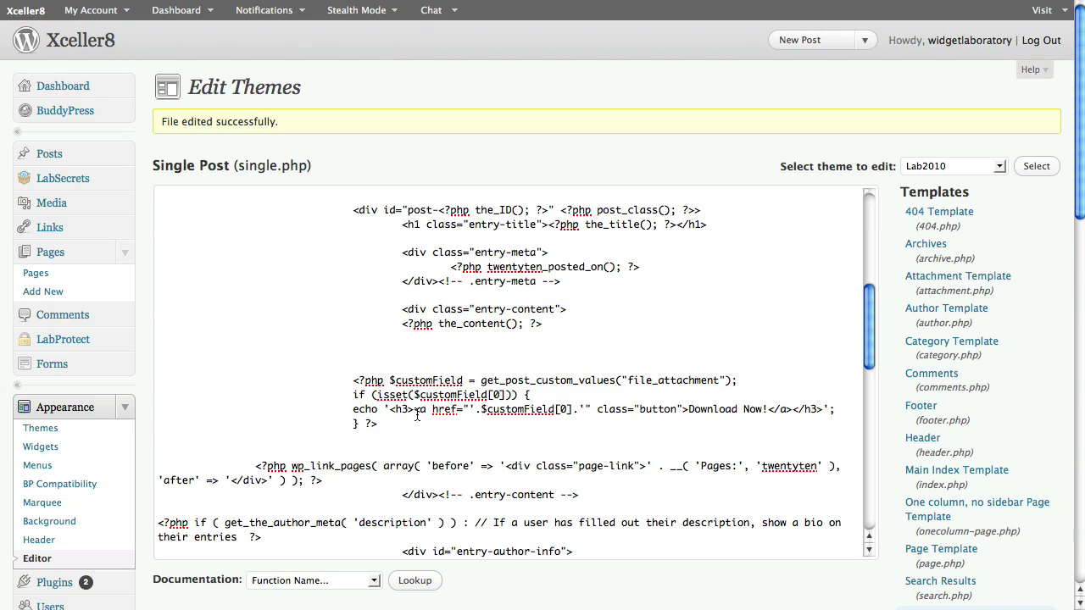
pyautogui.moveTo(417, 415); pyautogui.dragTo(460, 413)
pyautogui.click(467, 432)
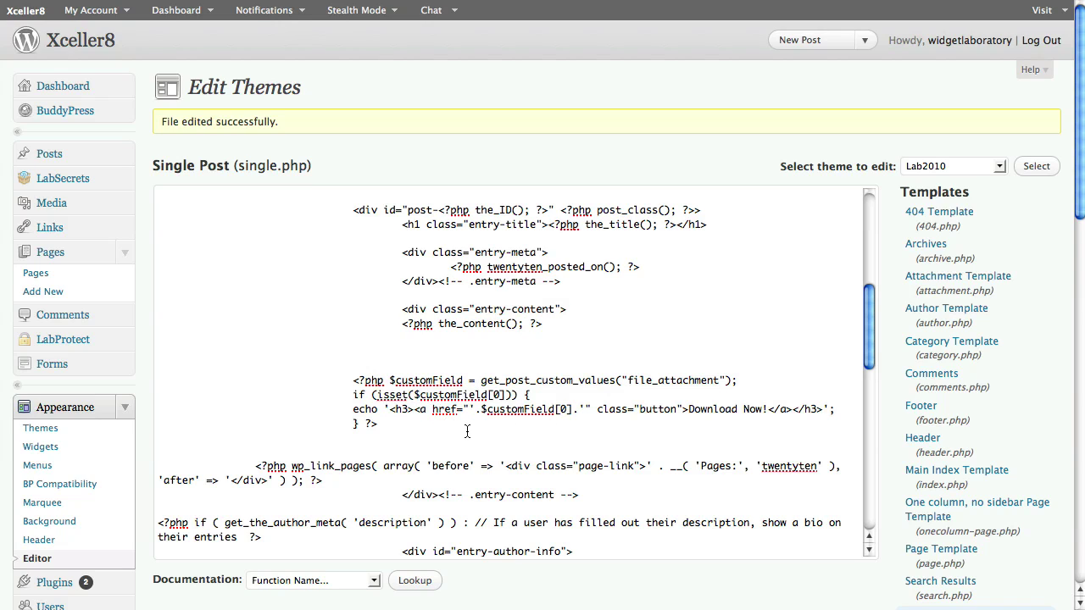